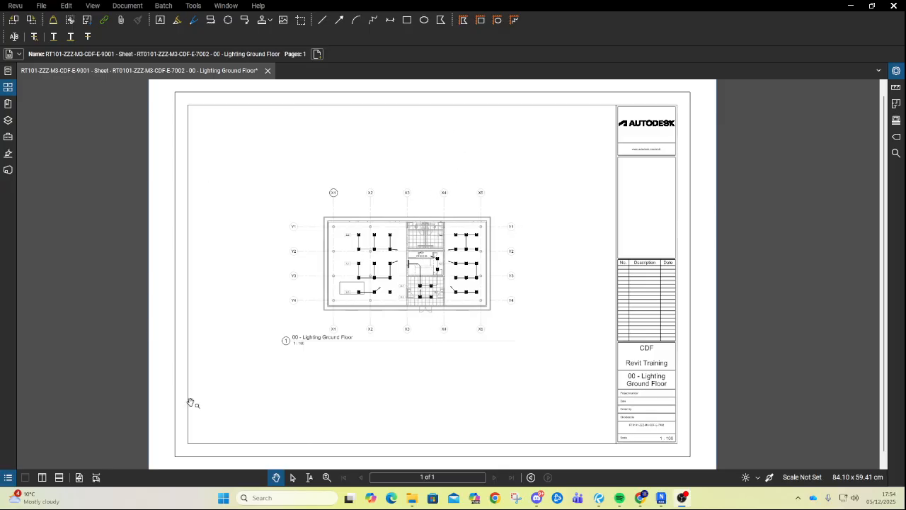
Examine the lighting layout on the ground floor plan, including the circuit tags, fittings and central rooms.
scroll(499, 241, up, 3)
scroll(509, 265, left, 3)
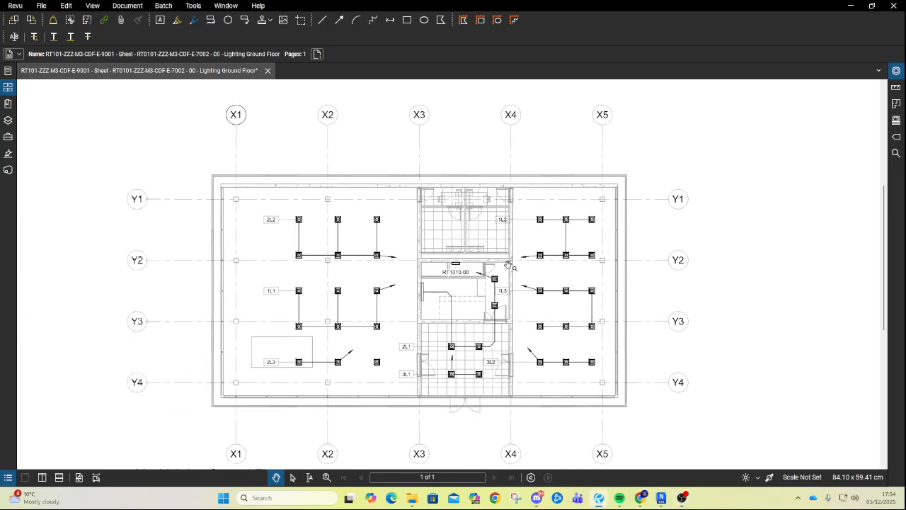
scroll(508, 265, up, 2)
scroll(495, 269, down, 4)
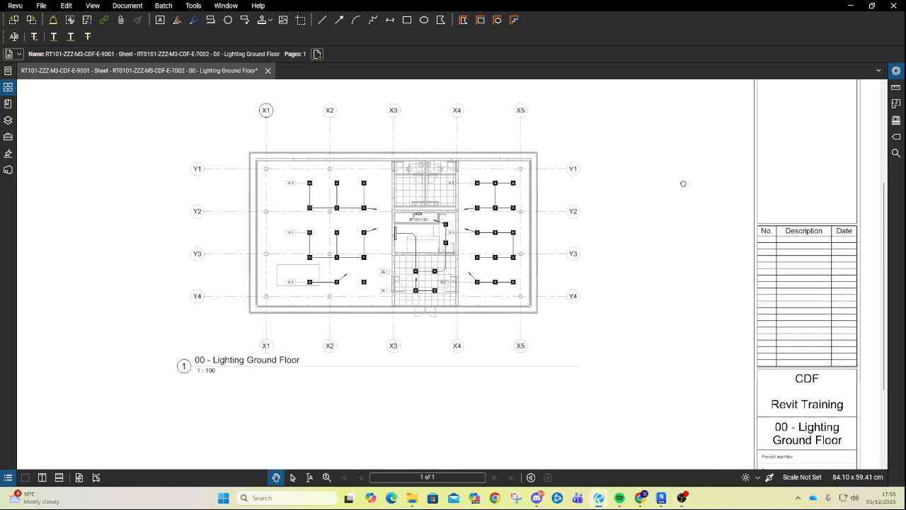
drag(683, 183, 725, 297)
scroll(399, 364, up, 3)
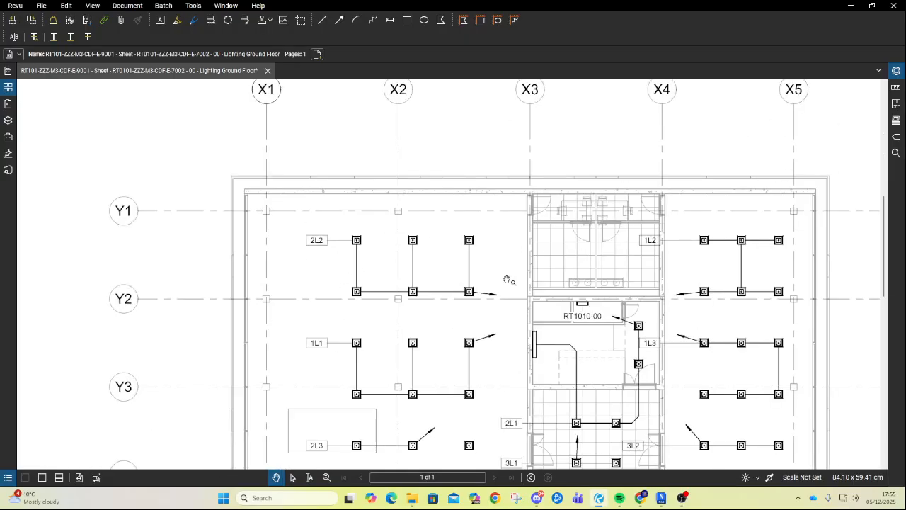
drag(509, 280, 436, 209)
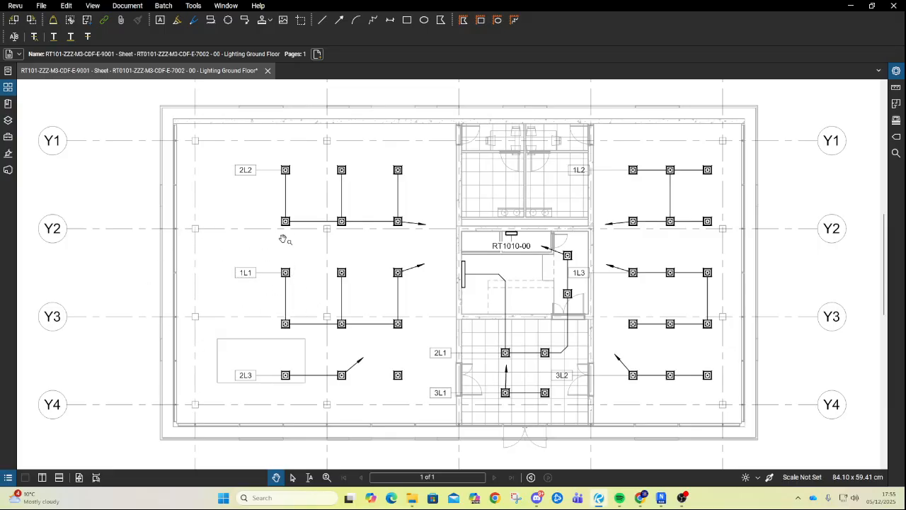
scroll(667, 252, down, 5)
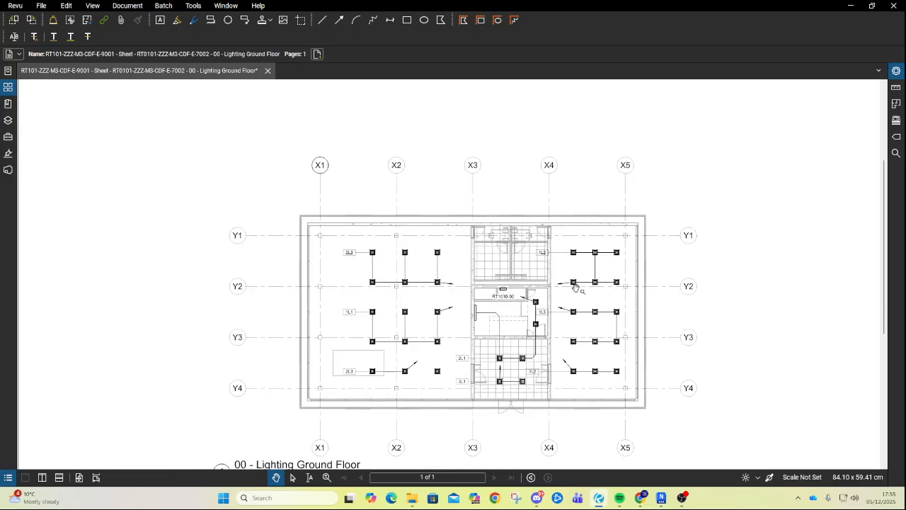
scroll(575, 285, up, 4)
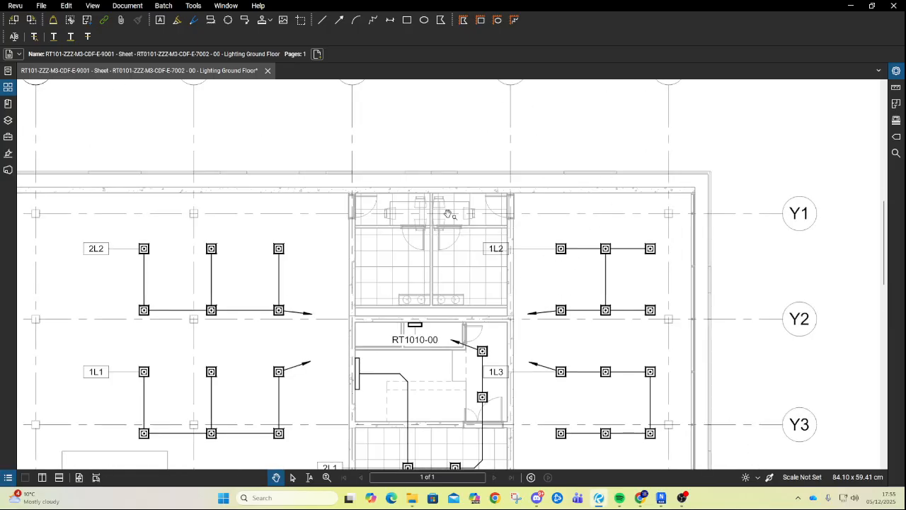
scroll(587, 194, down, 6)
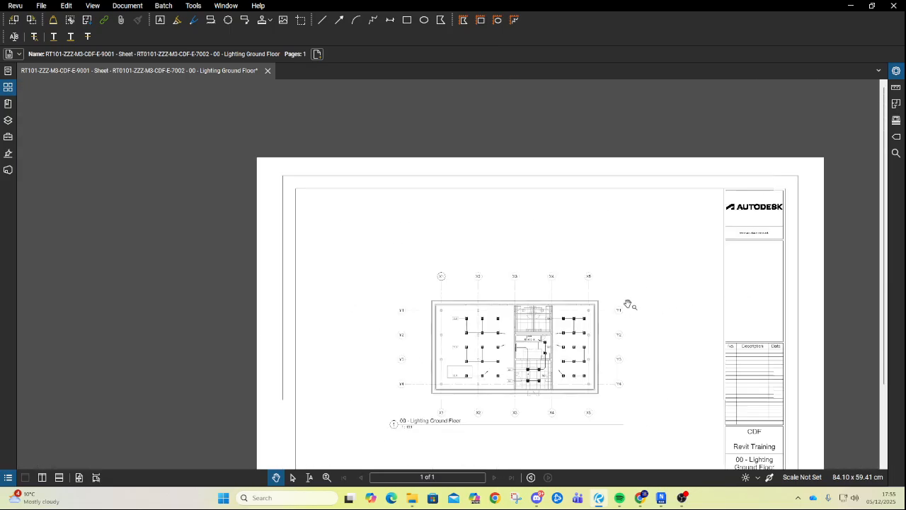
drag(628, 304, 587, 230)
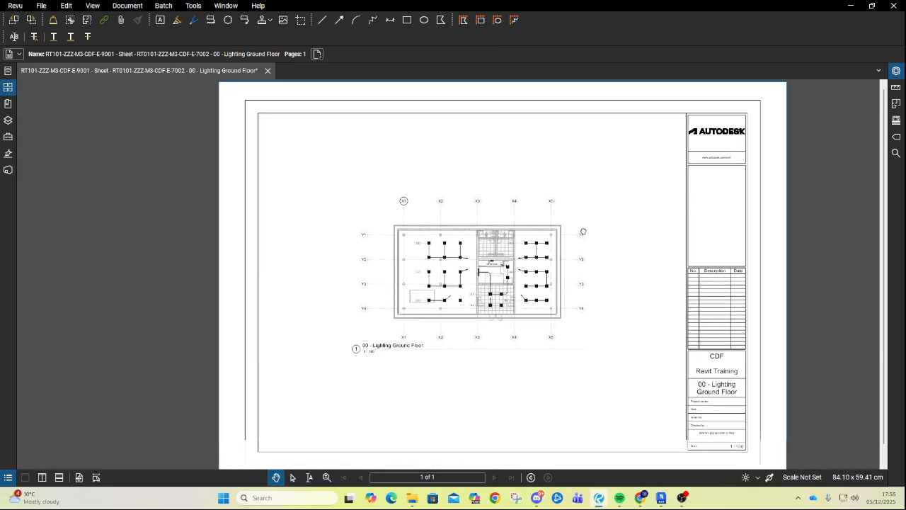
click(895, 87)
click(895, 87)
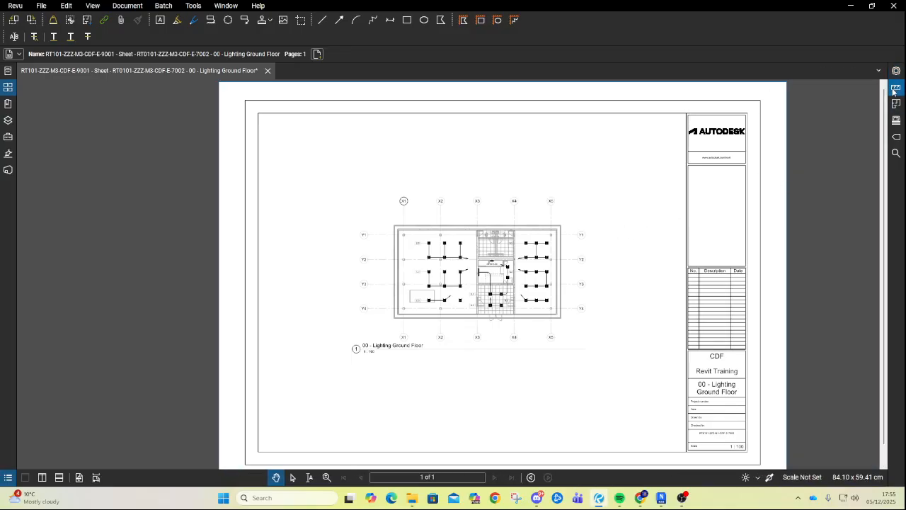
click(896, 88)
click(895, 88)
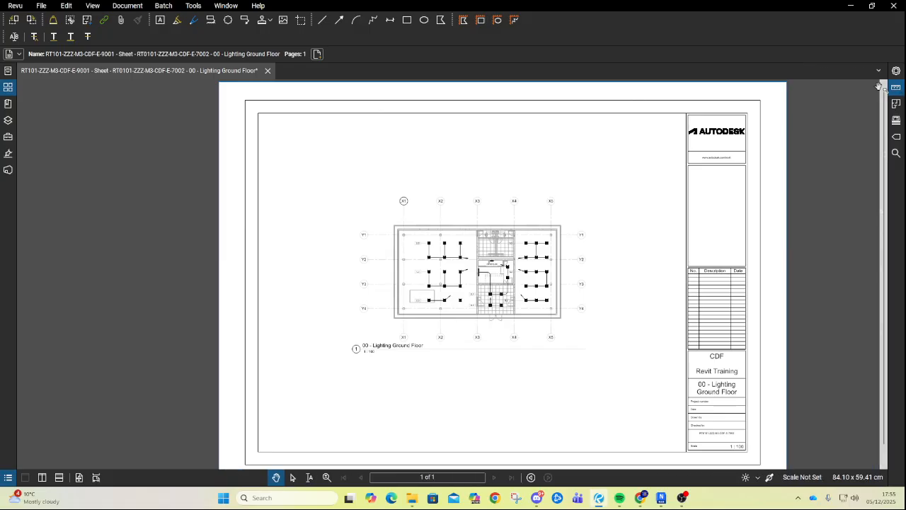
click(193, 5)
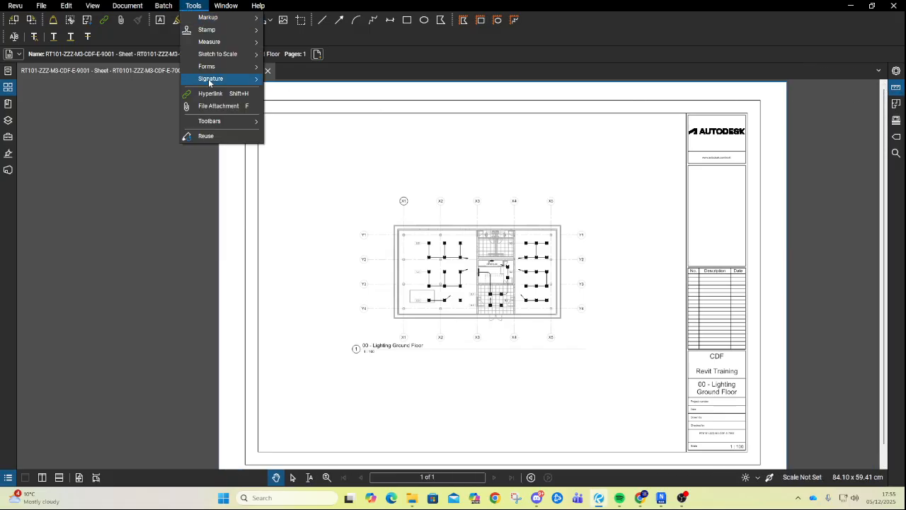
mouse_move(215, 122)
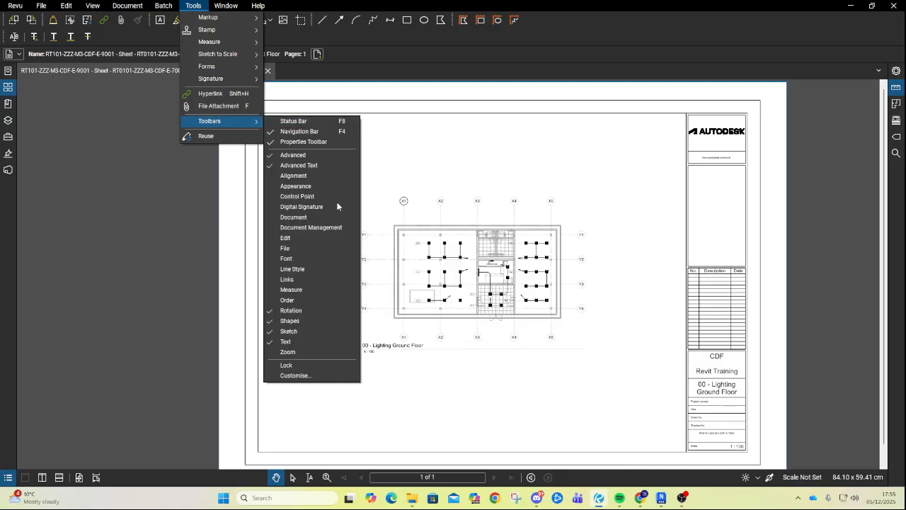
click(322, 295)
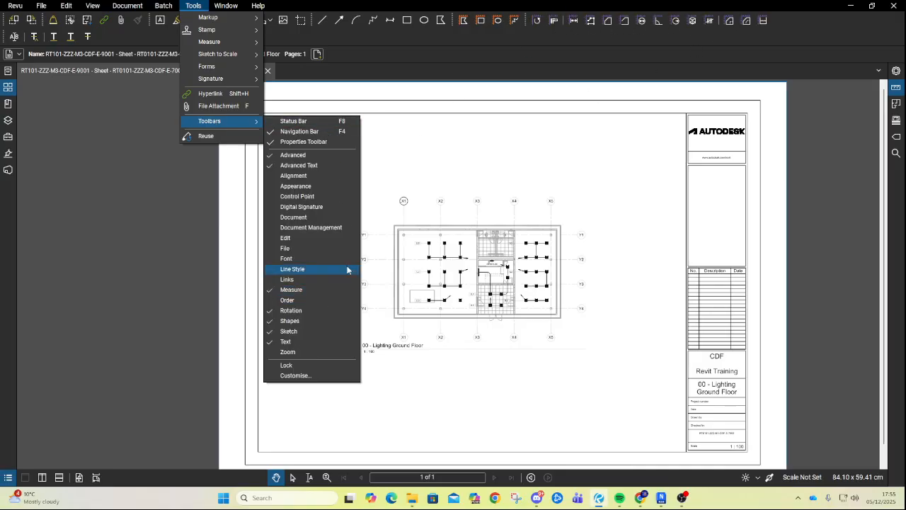
click(306, 290)
click(551, 26)
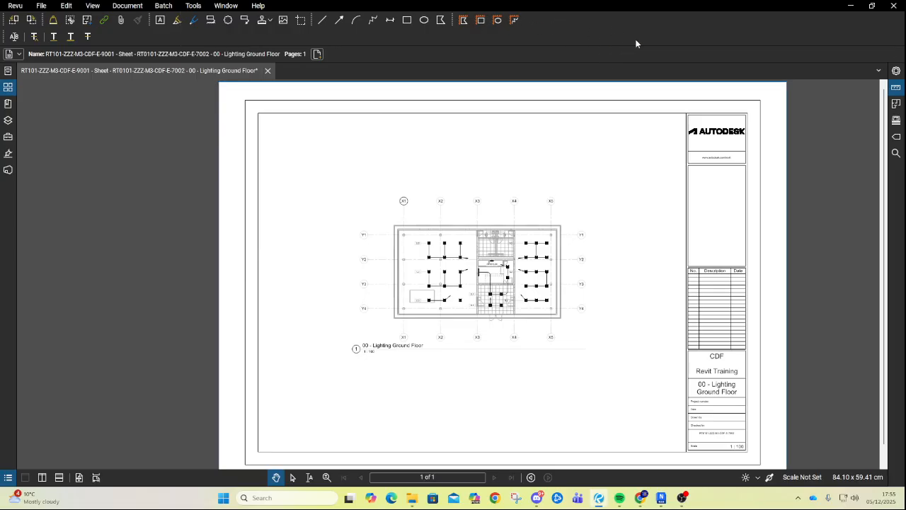
Start calibrating the page scale by picking two adjacent grid intersections across one ceiling tile beside the 1L2 tag.
click(895, 87)
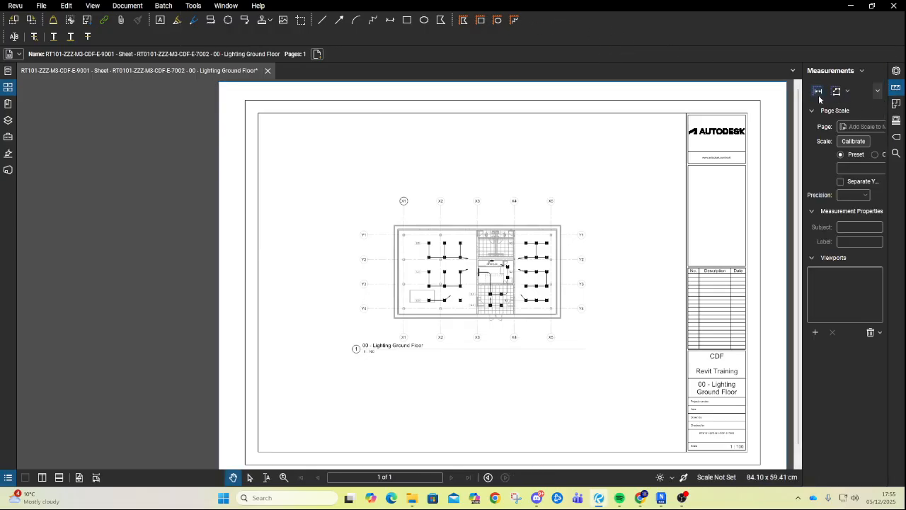
click(854, 142)
click(855, 142)
scroll(525, 241, up, 10)
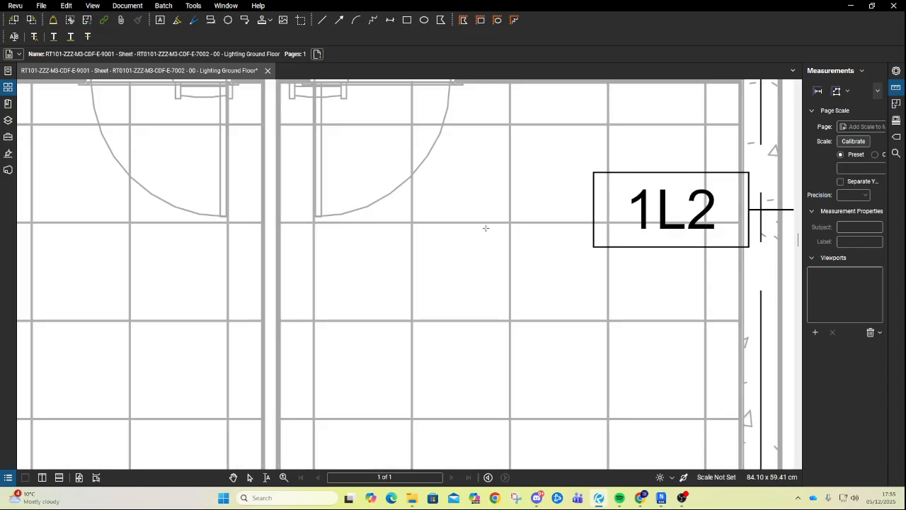
click(412, 222)
click(509, 222)
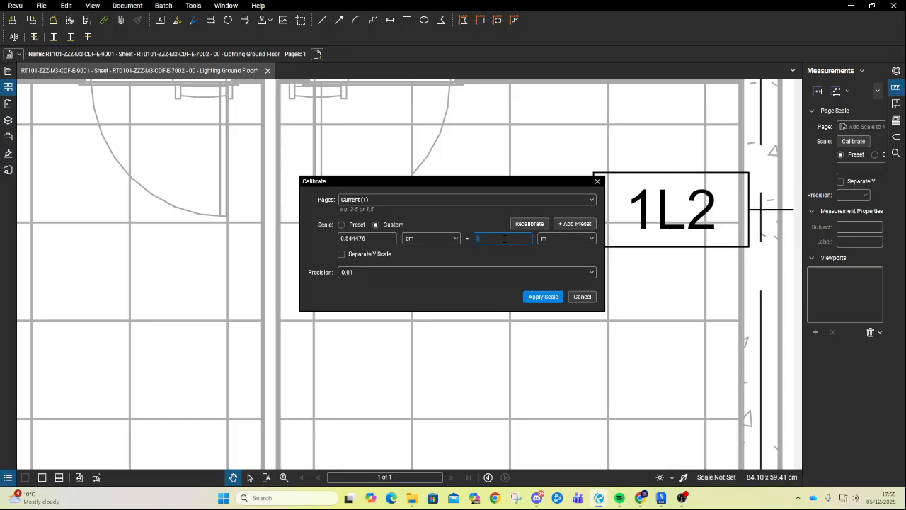
Set the calibrated tile width to 600 mm and apply the scale to the current page.
text(600)
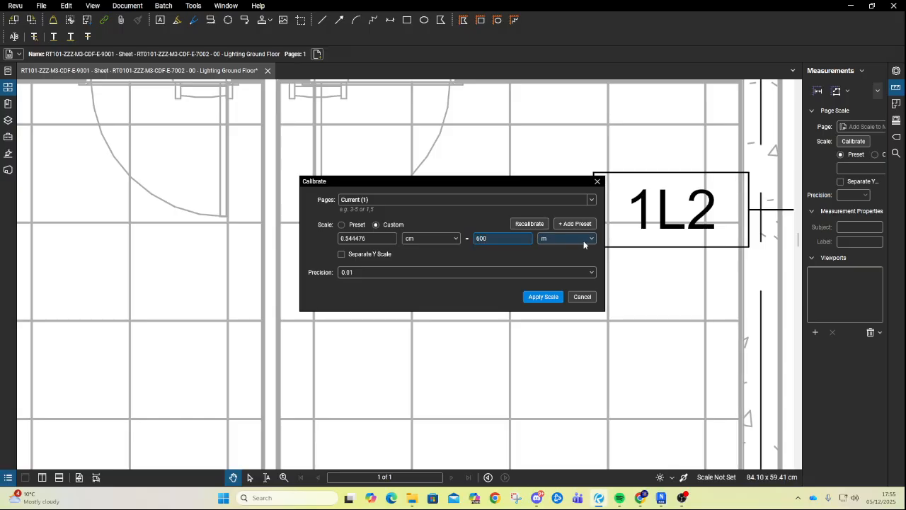
click(566, 238)
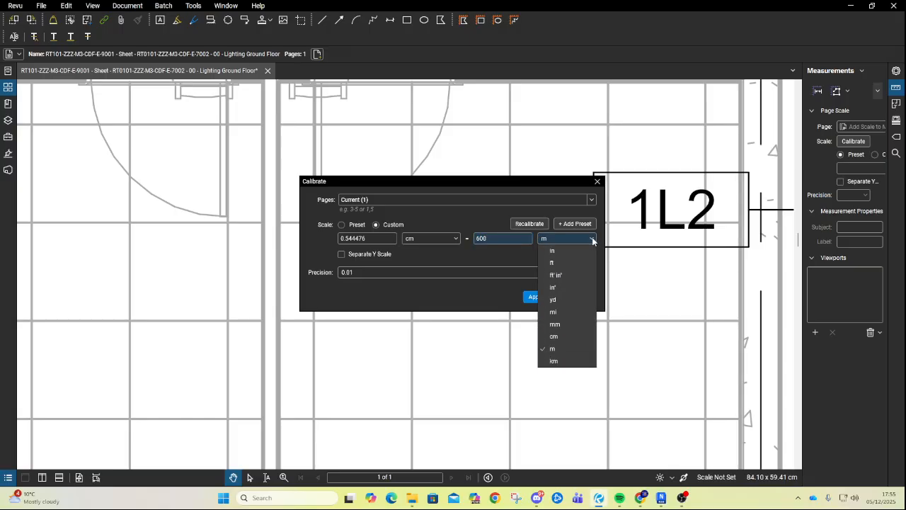
click(564, 324)
double_click(504, 238)
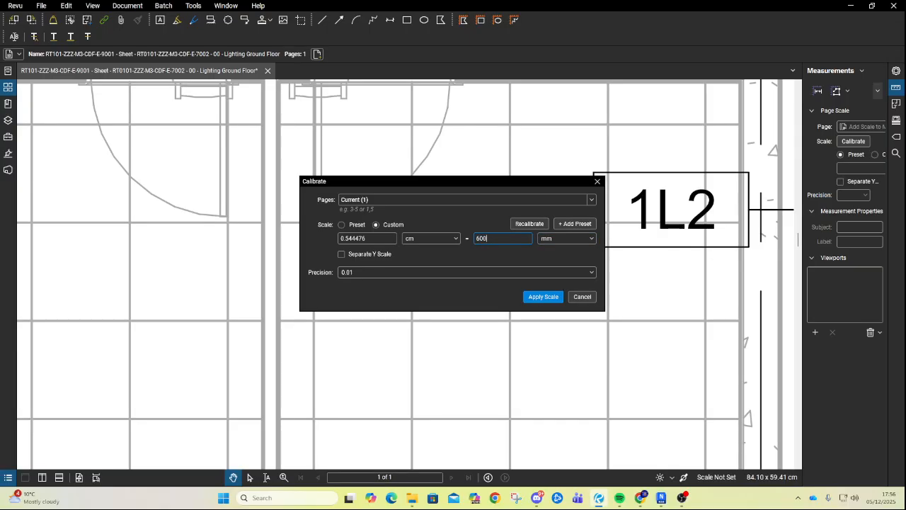
click(538, 298)
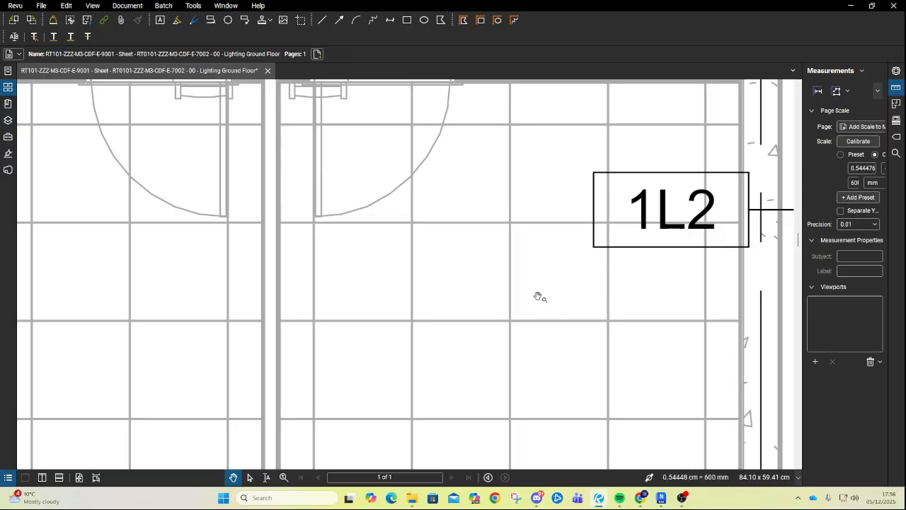
Measure the width of the same ceiling tile to check the calibration, and delete the placed length measurement.
click(824, 92)
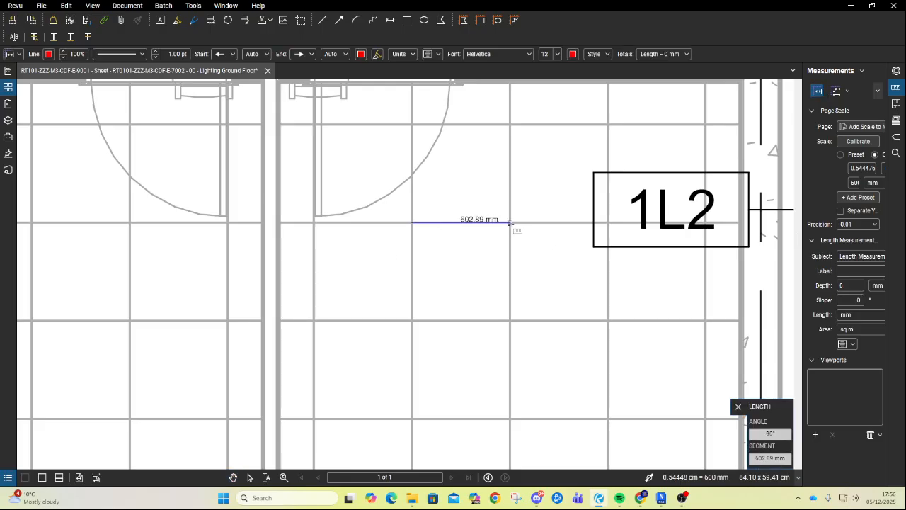
key(Escape)
scroll(400, 225, up, 6)
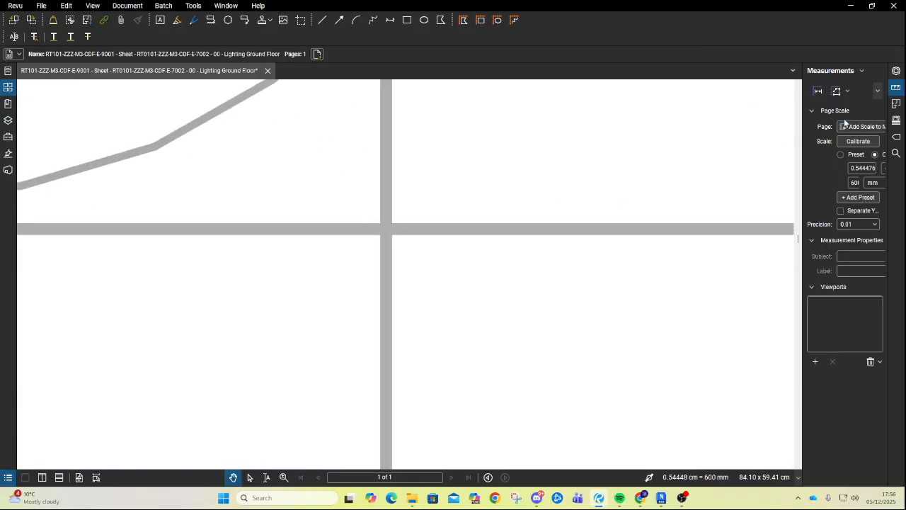
click(818, 92)
click(384, 228)
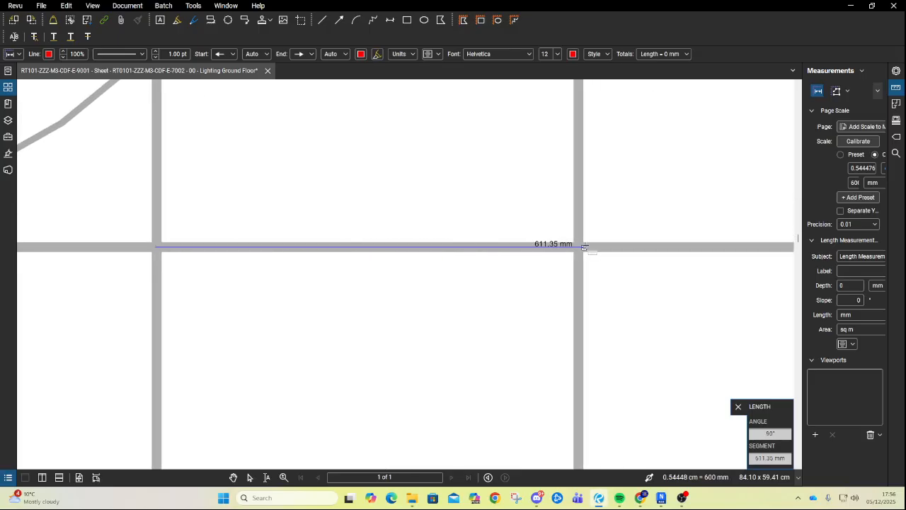
click(537, 248)
scroll(534, 247, down, 5)
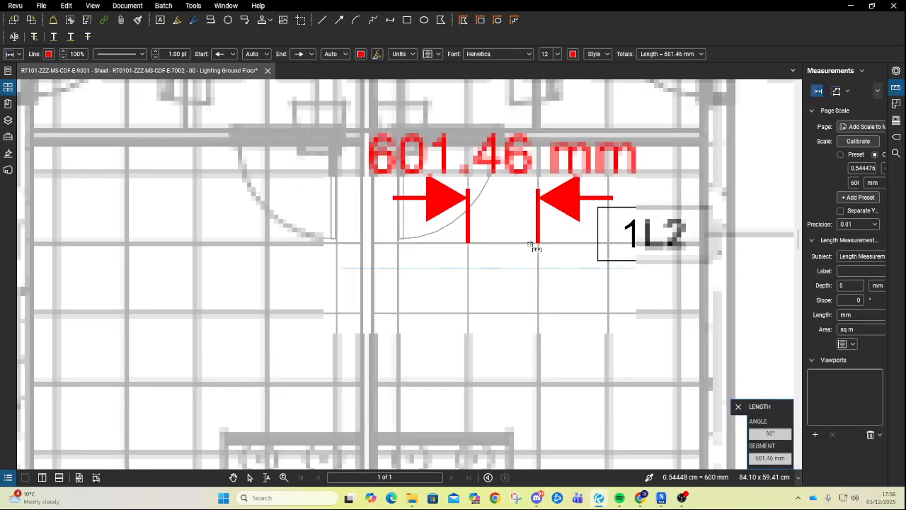
key(Escape)
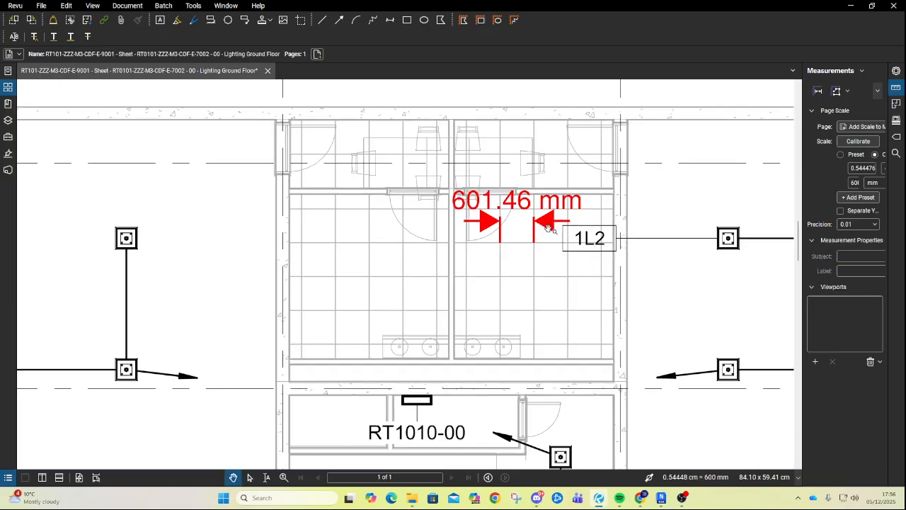
click(500, 210)
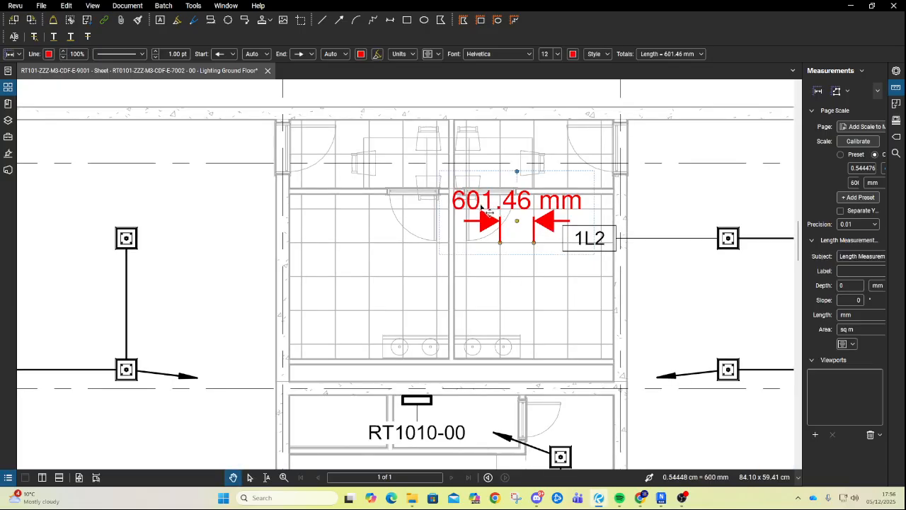
key(Delete)
Place a vertical length measurement from the upper-left corner of the first 1L2 light fitting to gridline Y1.
scroll(491, 233, down, 6)
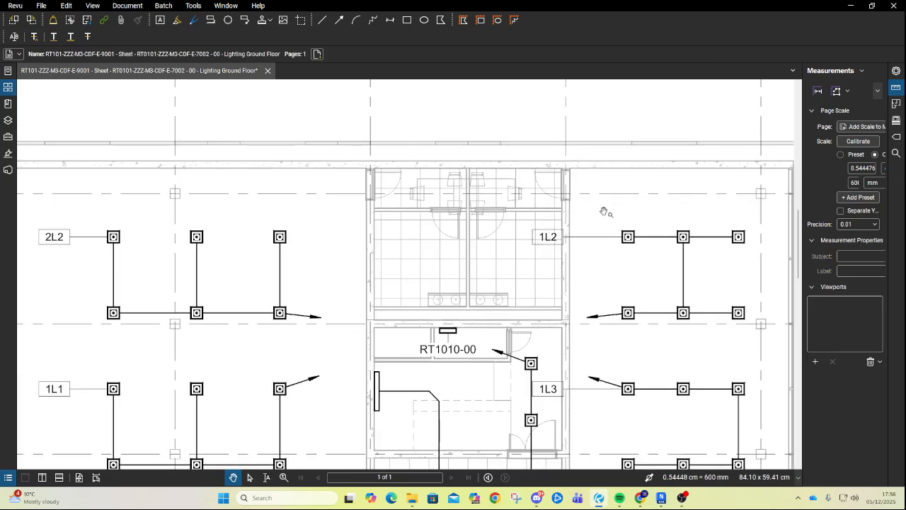
click(817, 90)
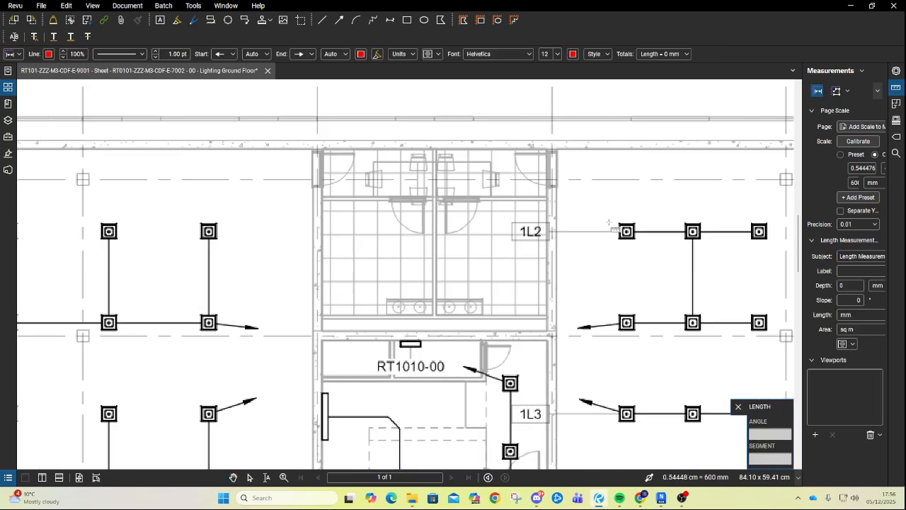
scroll(606, 222, up, 3)
scroll(626, 228, up, 3)
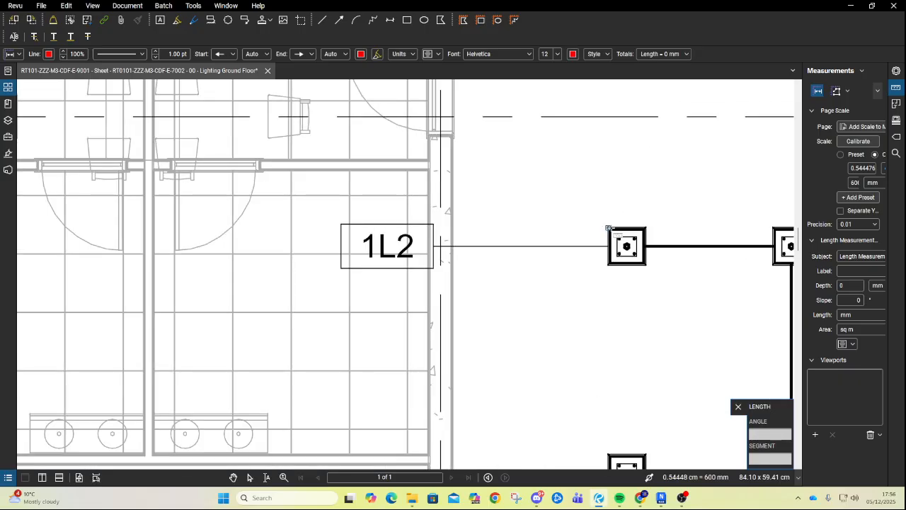
click(609, 226)
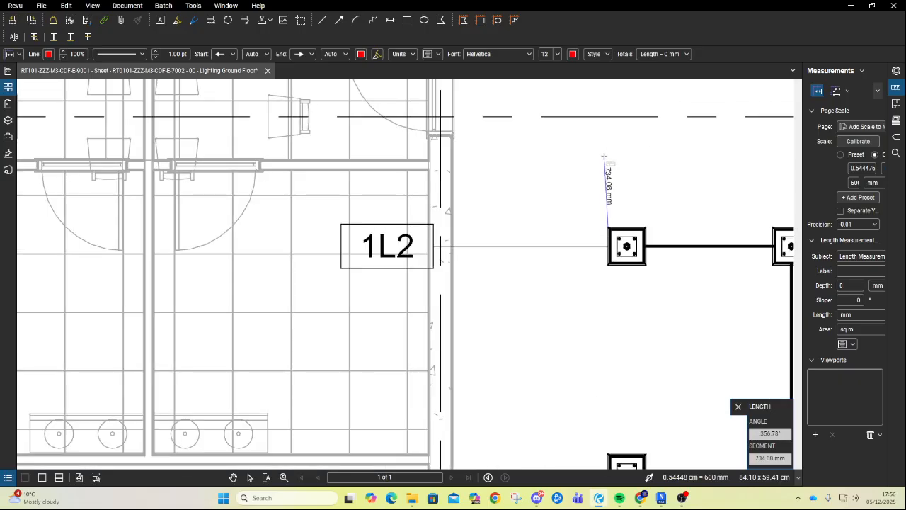
scroll(610, 162, up, 2)
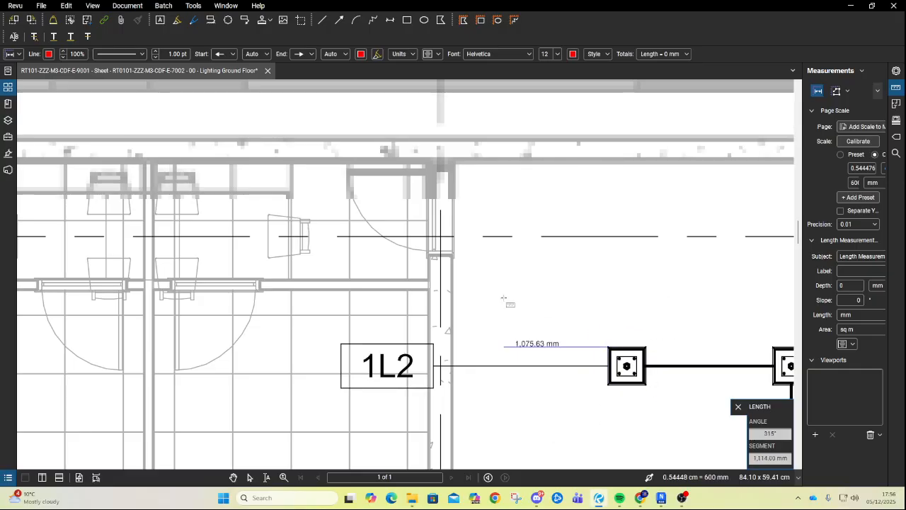
scroll(698, 283, right, 3)
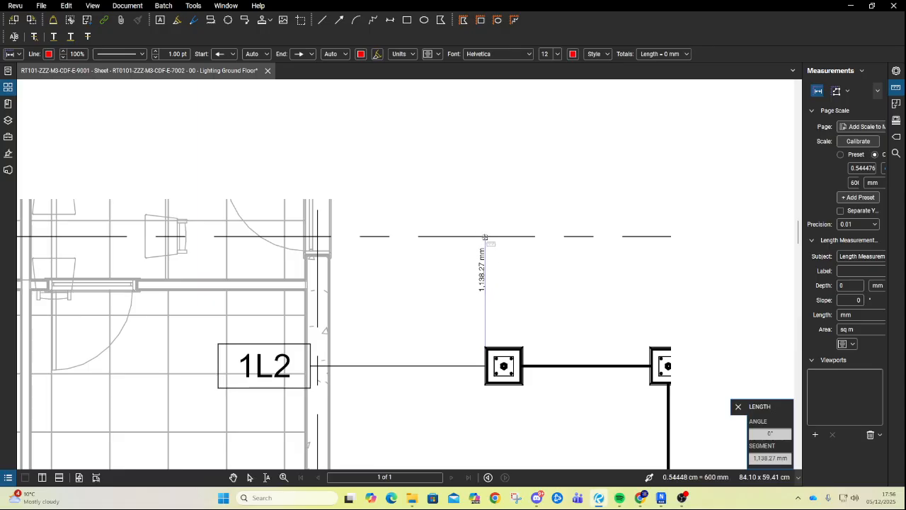
click(485, 237)
scroll(499, 319, down, 3)
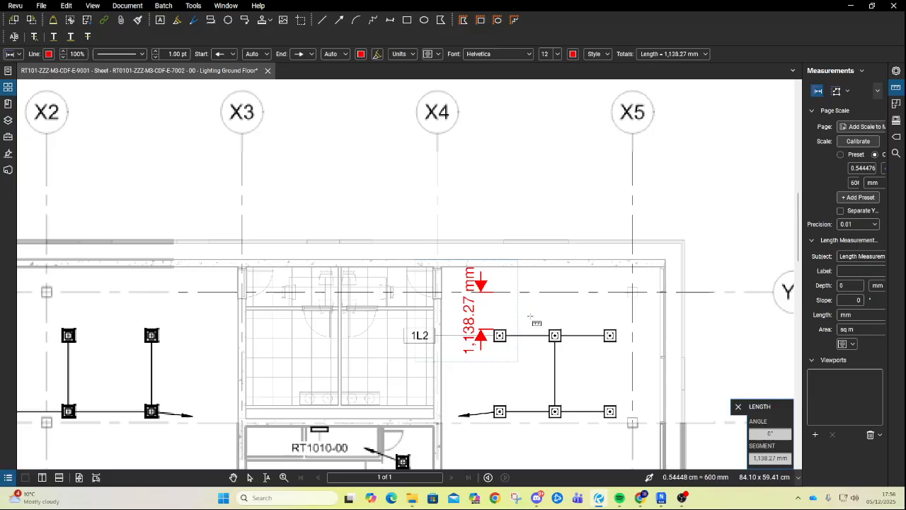
scroll(531, 319, up, 3)
scroll(552, 320, down, 2)
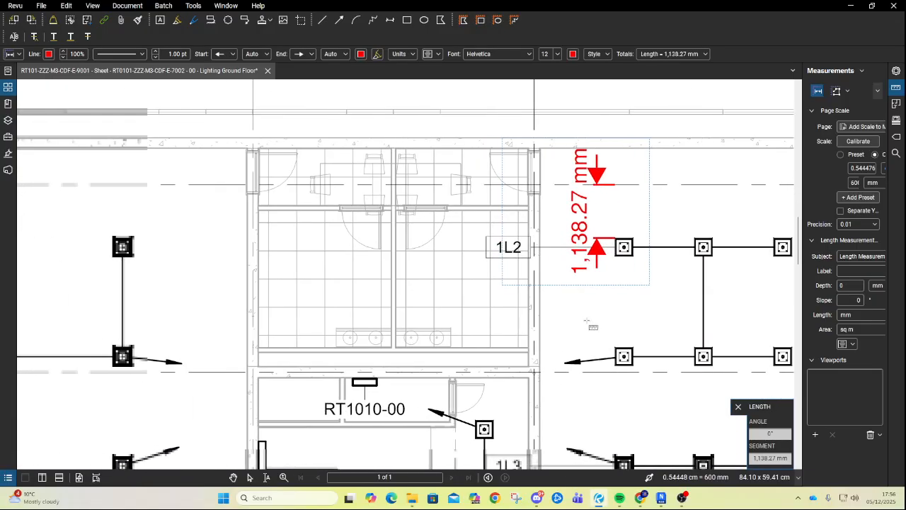
Place a horizontal length measurement from gridline X4 to the left edge of the first 1L2 light fitting.
scroll(587, 322, down, 3)
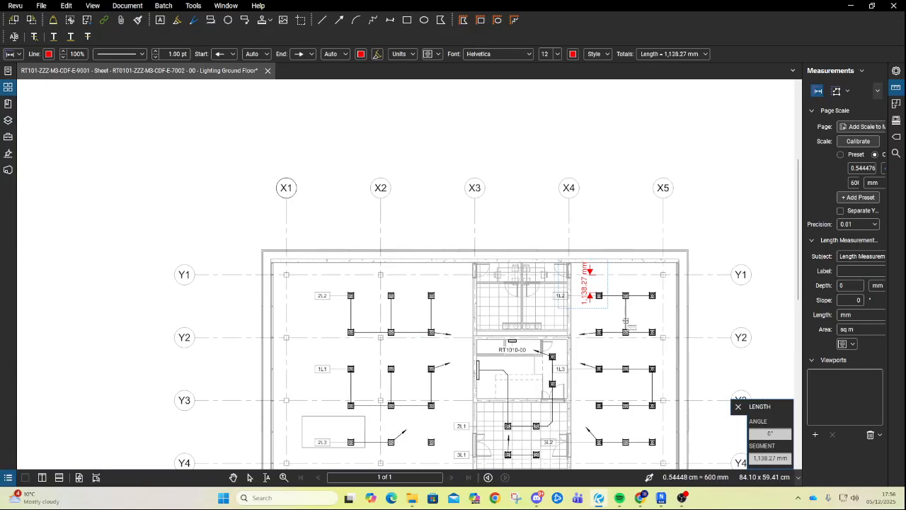
scroll(629, 323, up, 3)
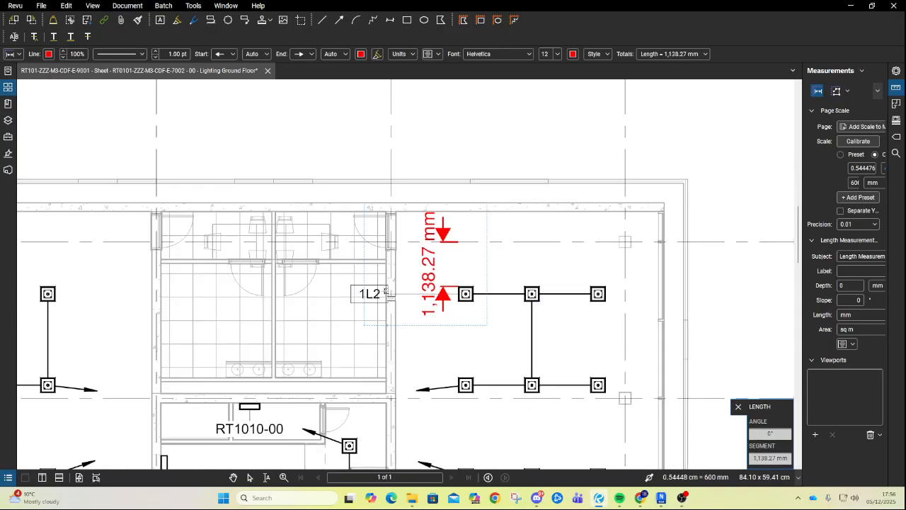
scroll(393, 351, up, 3)
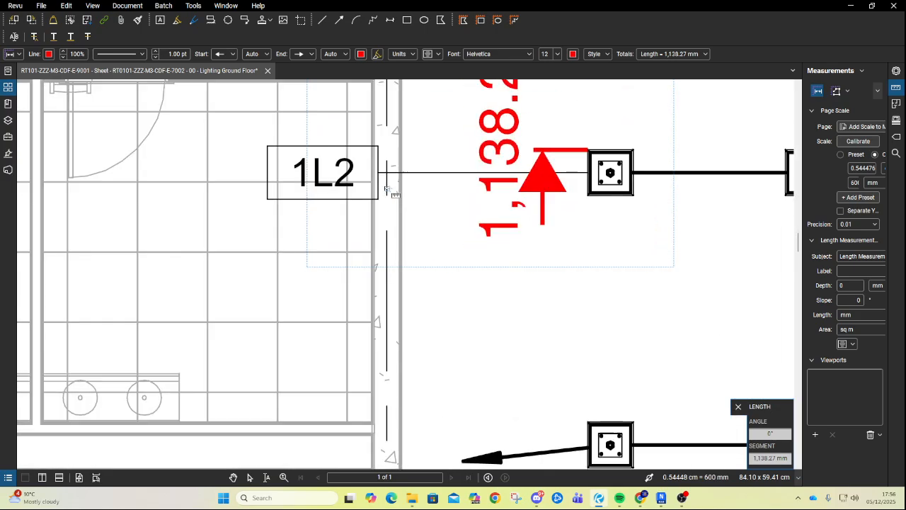
click(386, 189)
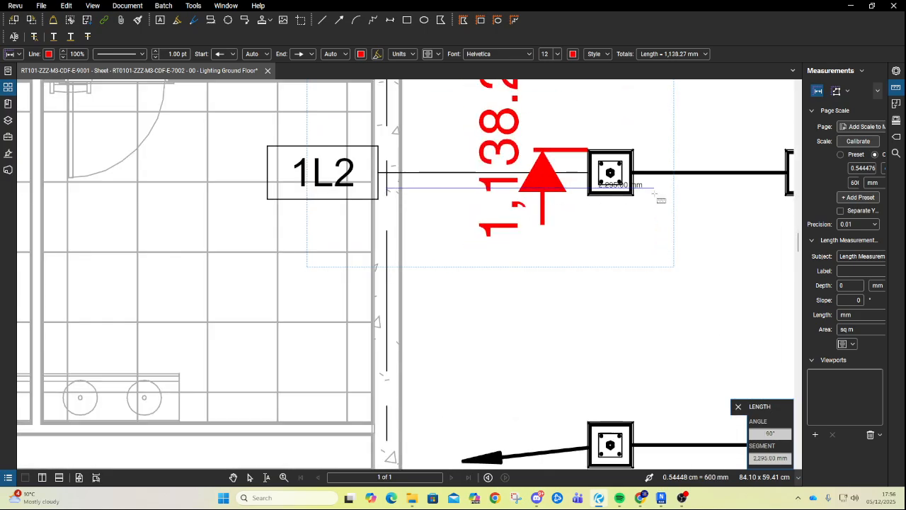
click(588, 188)
scroll(586, 187, down, 3)
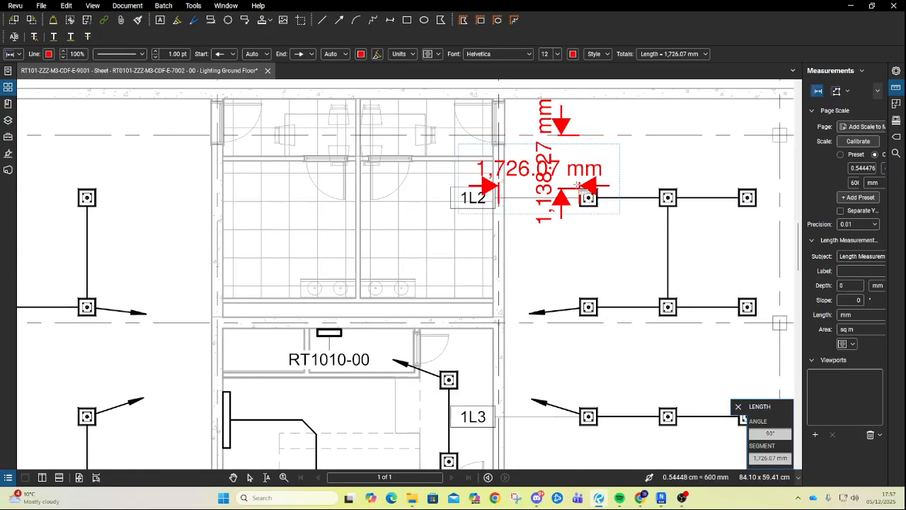
Delete the vertical and horizontal length measurements beside the first 1L2 light fitting.
key(Escape)
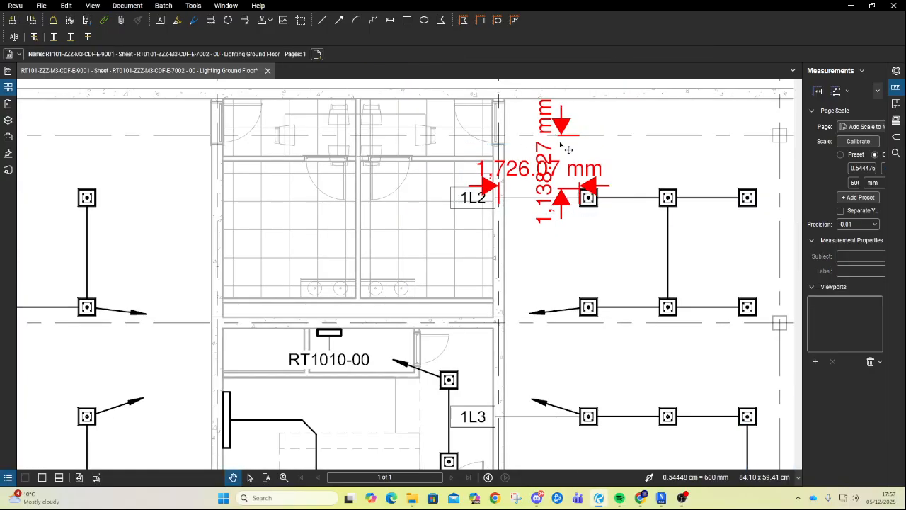
click(542, 171)
key(Delete)
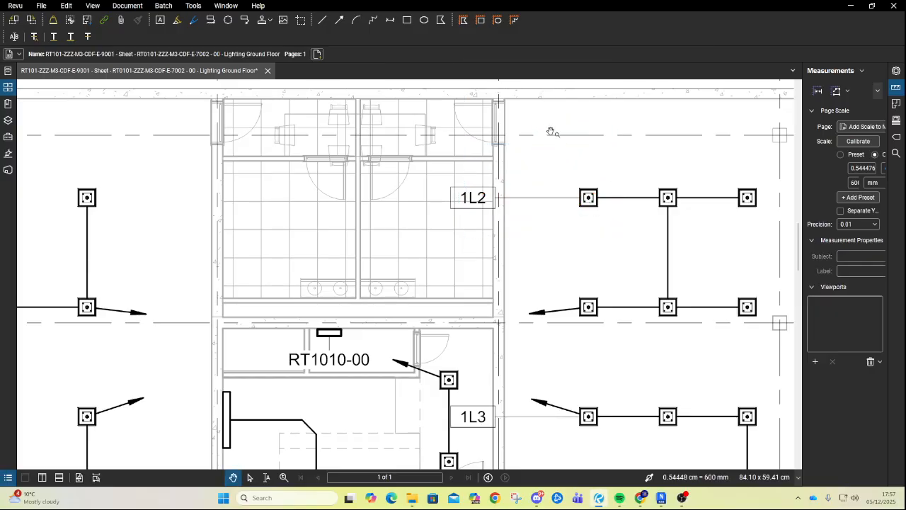
Widen the measurement settings area and place a vertical length measurement from the first 1L2 light fitting's upper-left corner to gridline Y1.
scroll(550, 134, down, 5)
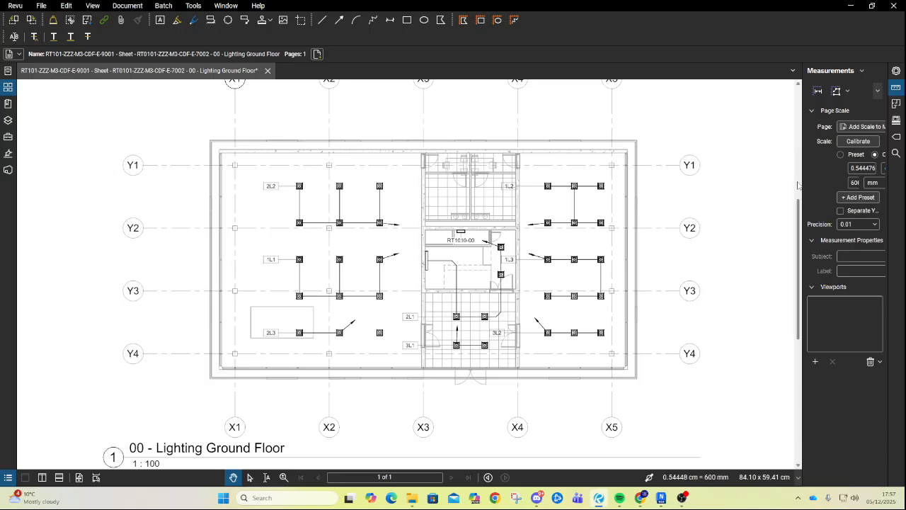
drag(800, 227, 734, 226)
click(750, 92)
scroll(532, 258, up, 8)
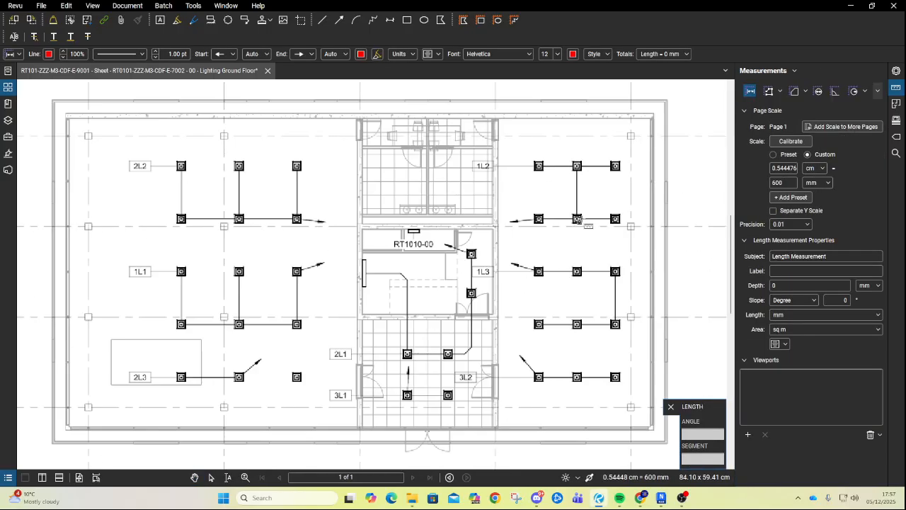
scroll(595, 267, up, 1)
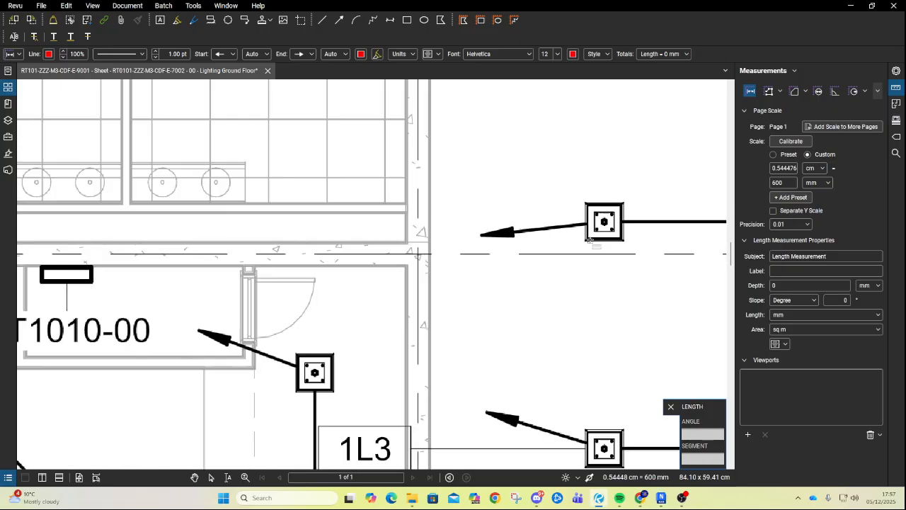
drag(647, 187, 376, 344)
scroll(376, 344, down, 3)
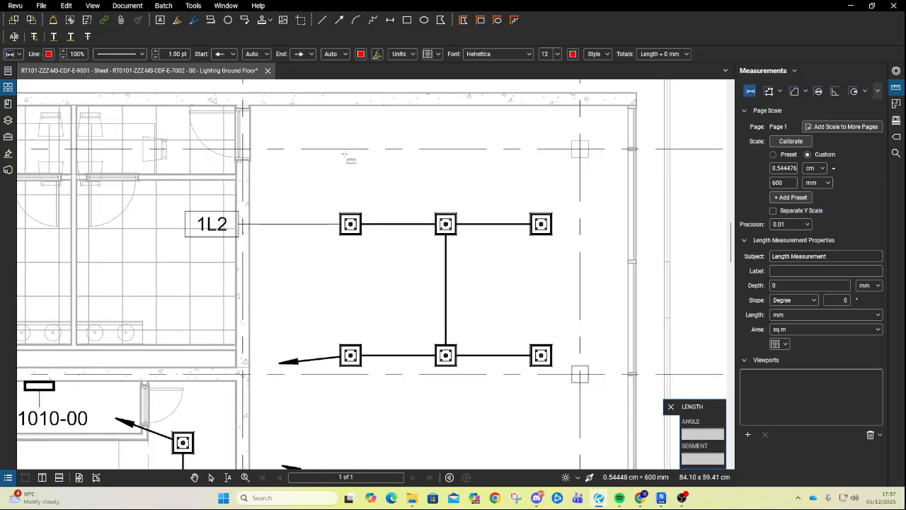
scroll(344, 221, up, 3)
click(338, 201)
drag(351, 157, 346, 339)
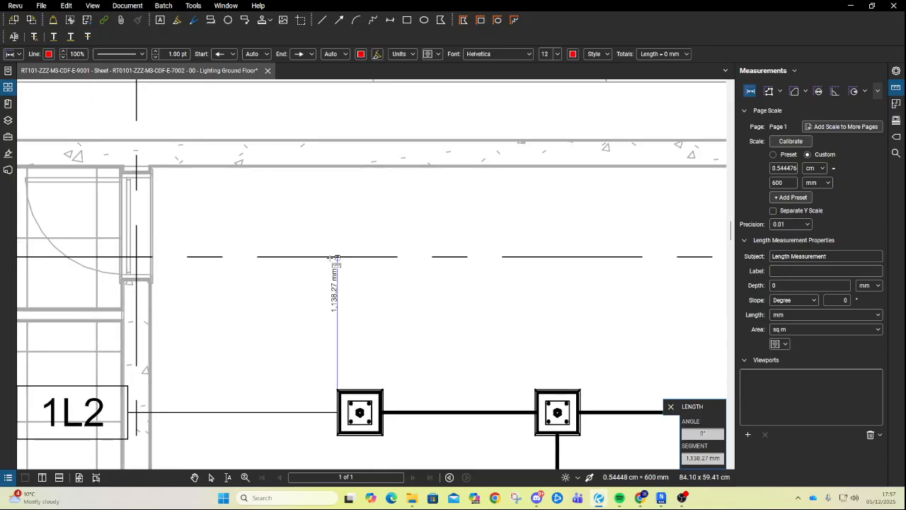
click(337, 257)
Set the font size of the vertical length measurement to 6.
scroll(493, 269, down, 2)
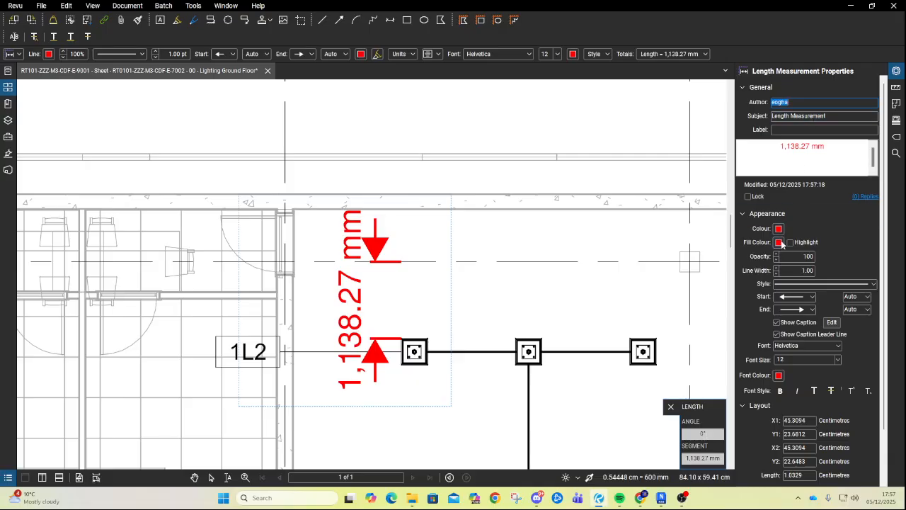
click(838, 360)
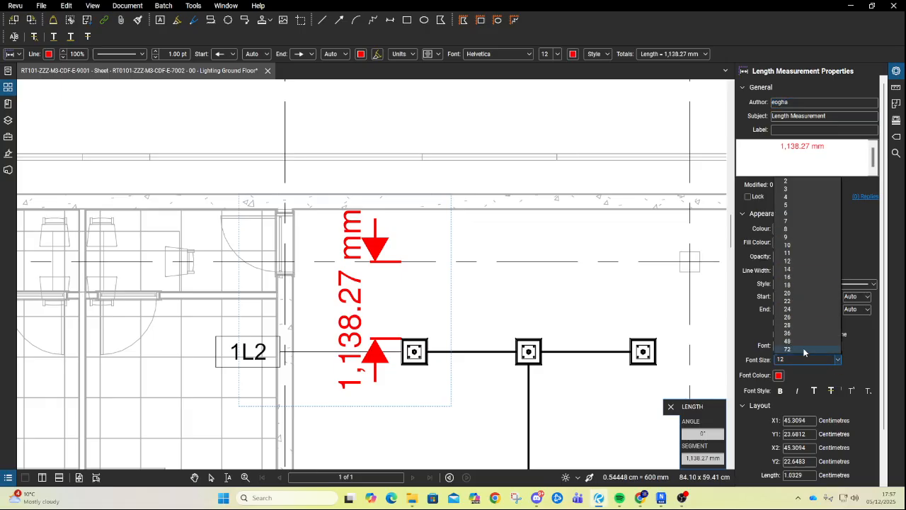
click(787, 213)
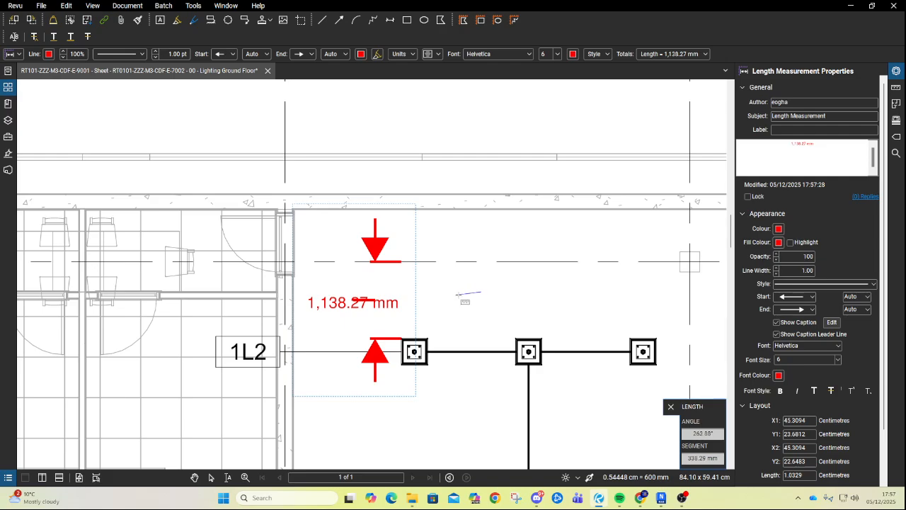
key(Escape)
Rotate the measurement's caption parallel to its vertical dimension line and shift the dimension line away from the light fitting.
click(323, 308)
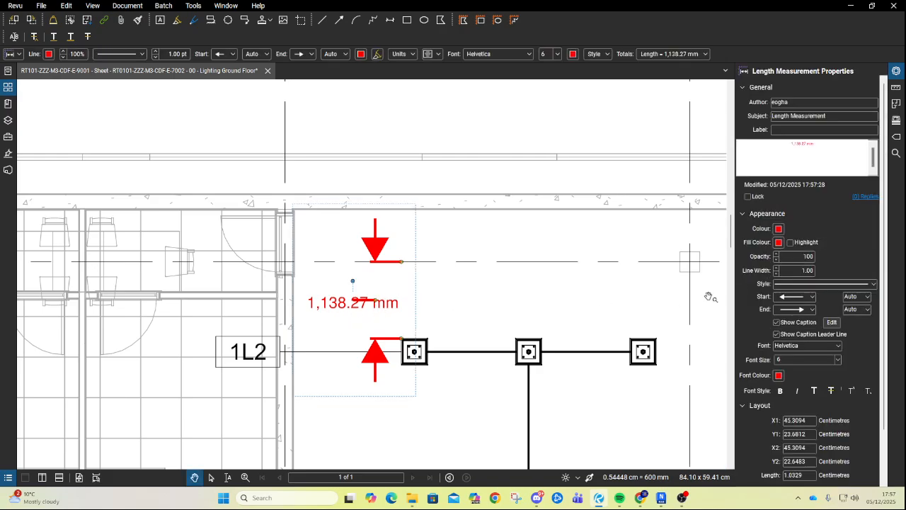
drag(352, 281, 330, 329)
click(341, 310)
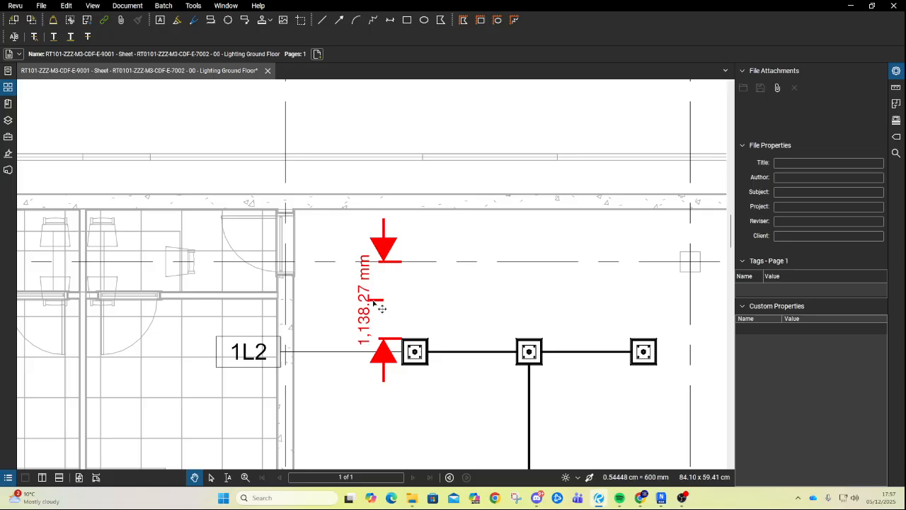
click(384, 302)
drag(384, 302, 354, 308)
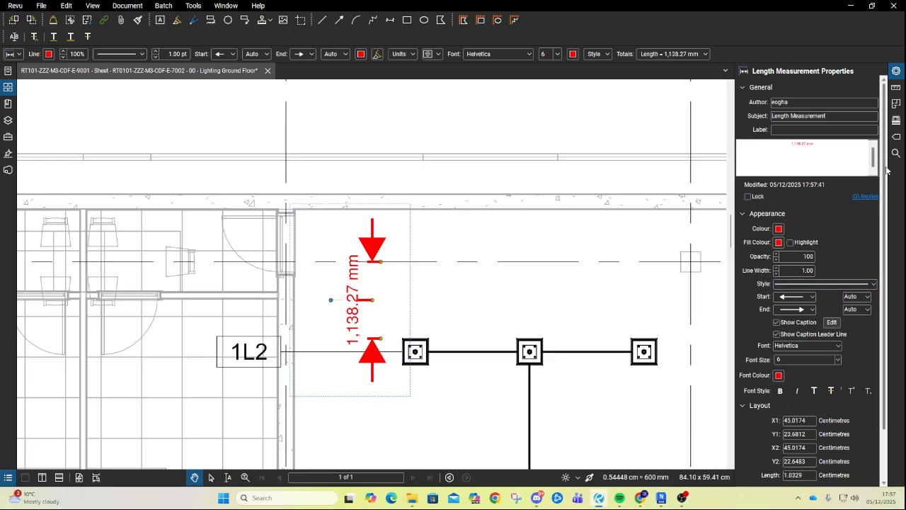
Set the vertical measurement's font colour to black.
scroll(878, 311, down, 2)
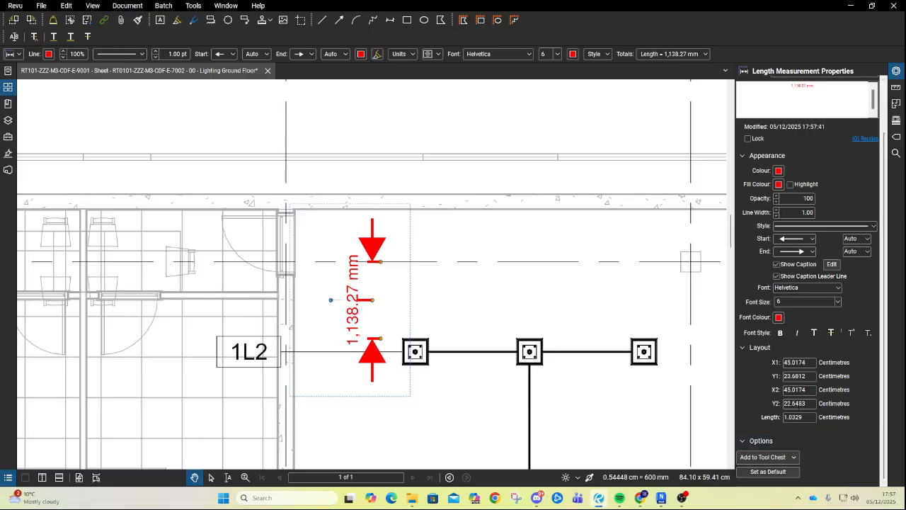
click(778, 318)
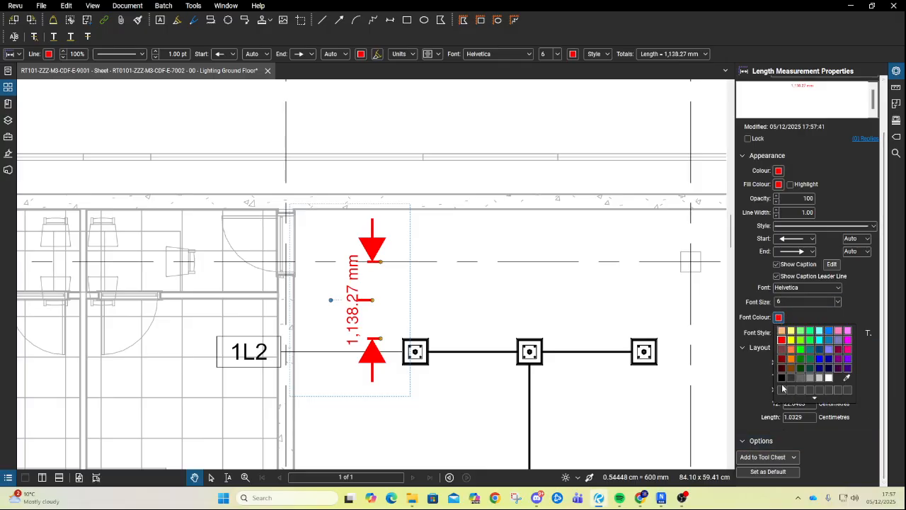
click(781, 378)
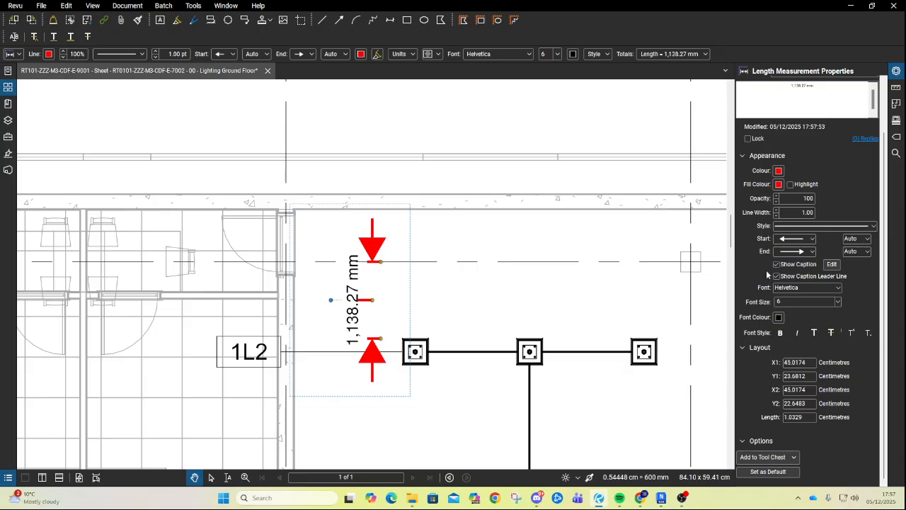
Reduce the vertical measurement's line width to 0.50.
click(776, 215)
click(776, 217)
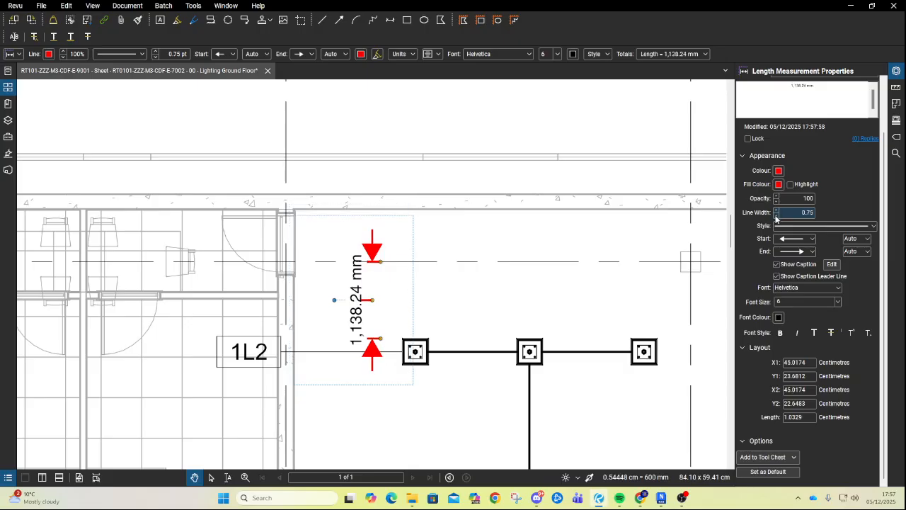
click(776, 216)
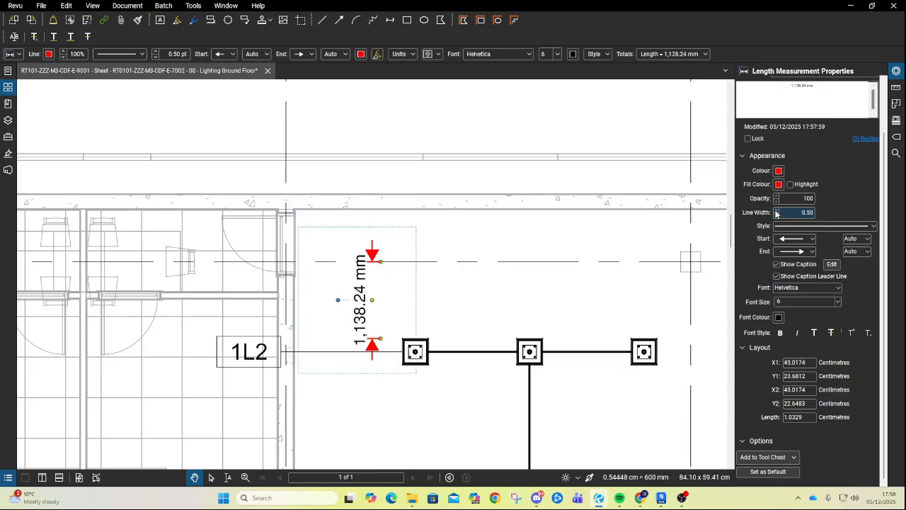
click(447, 299)
click(379, 267)
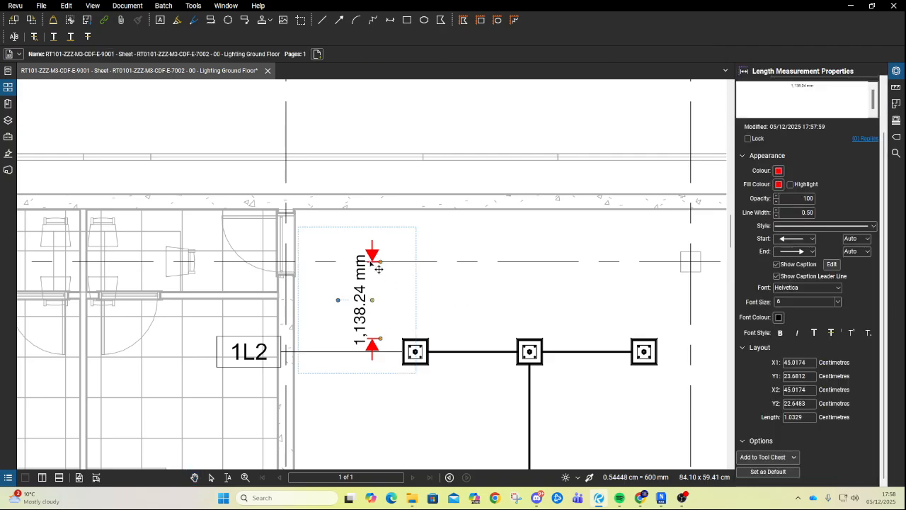
Set the vertical measurement's line, fill and font colours to blue, and deselect it.
click(779, 171)
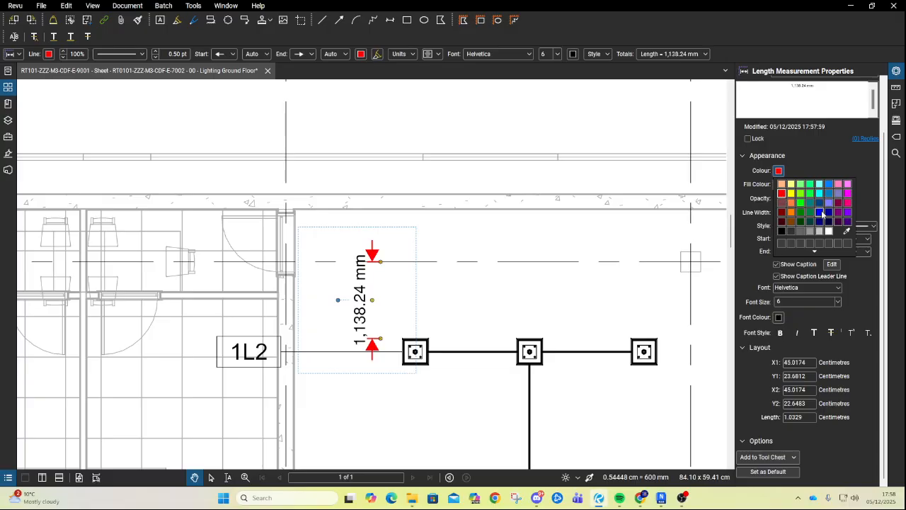
click(819, 211)
click(779, 184)
click(819, 225)
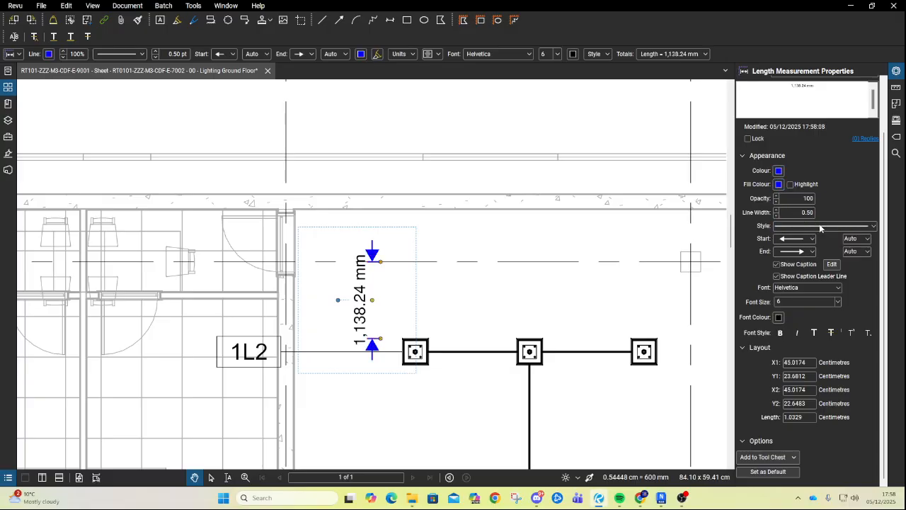
click(779, 318)
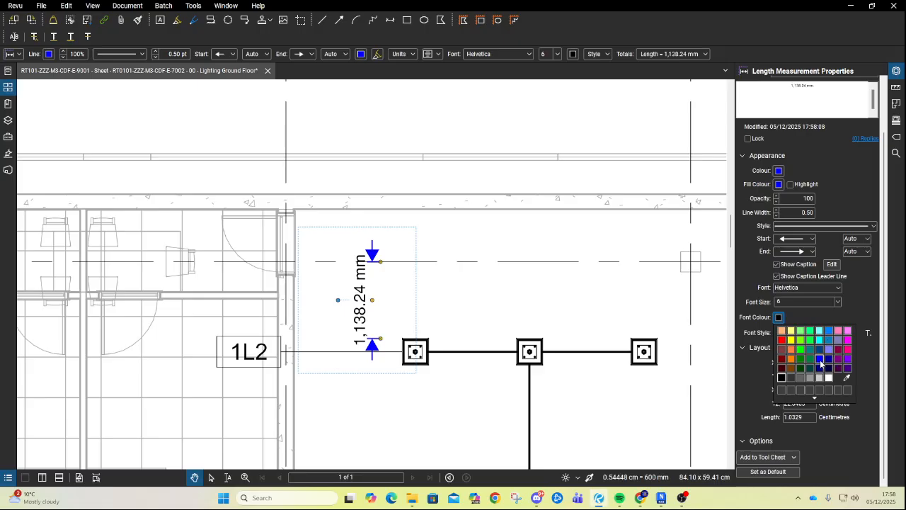
click(820, 361)
click(485, 283)
click(382, 316)
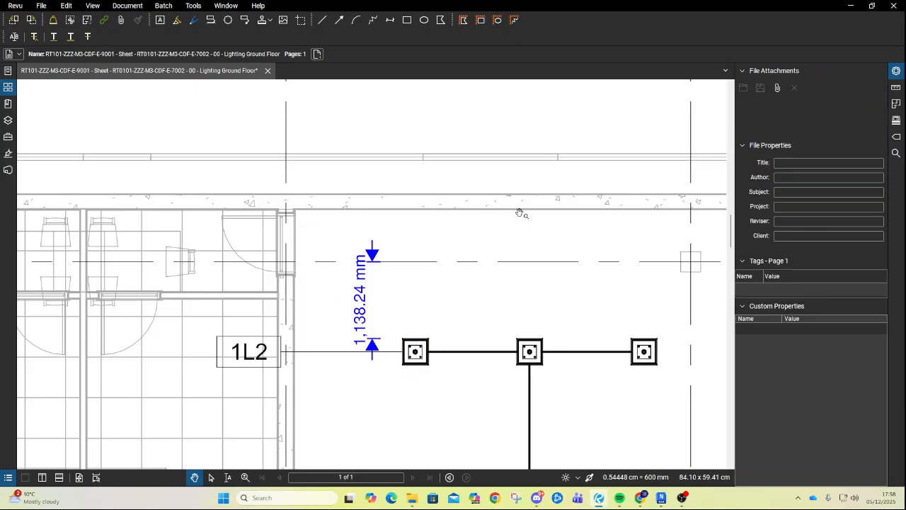
click(496, 205)
Place a horizontal length measurement from gridline X4 to the first 1L2 light fitting and move it just below the tag's leader line.
click(895, 87)
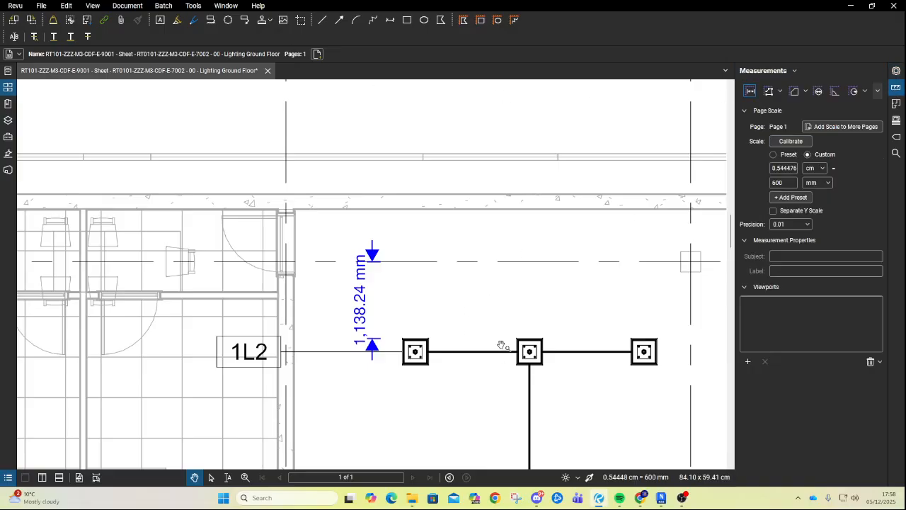
click(750, 91)
scroll(368, 283, down, 3)
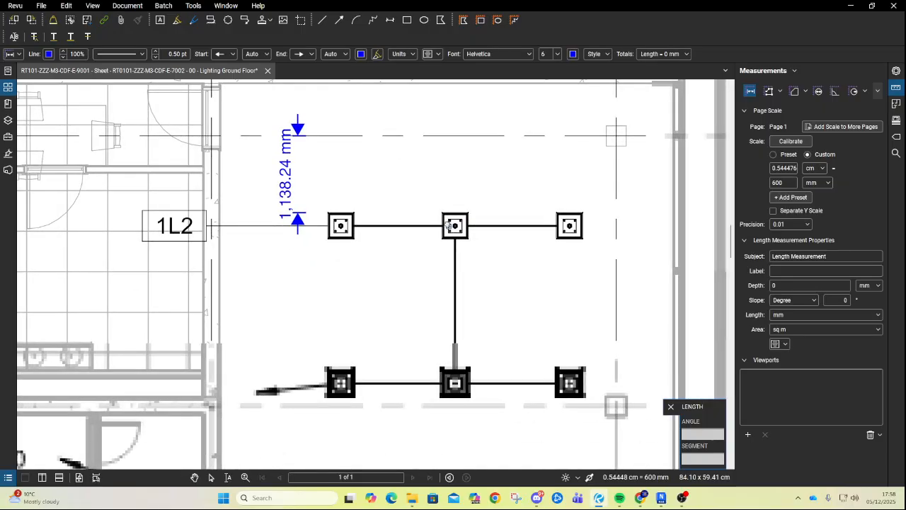
scroll(349, 213, up, 2)
scroll(349, 212, left, 2)
scroll(354, 212, down, 3)
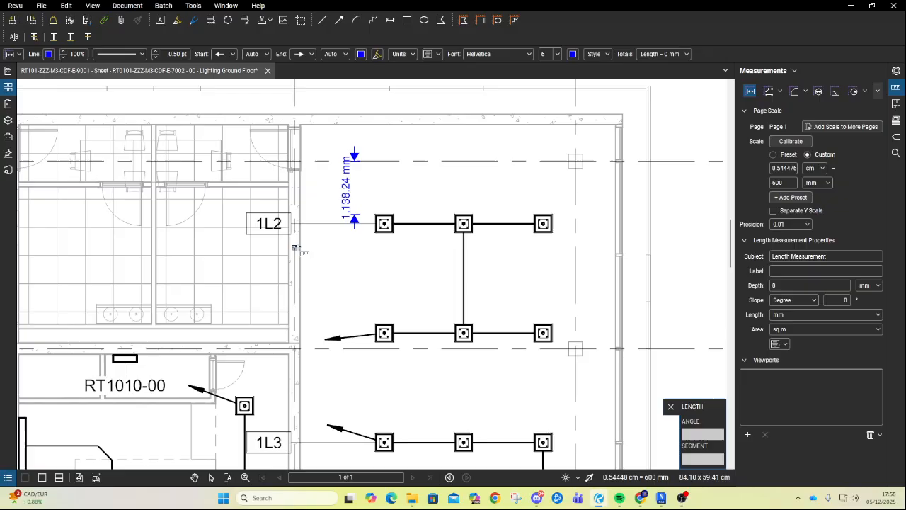
scroll(297, 244, up, 3)
click(292, 202)
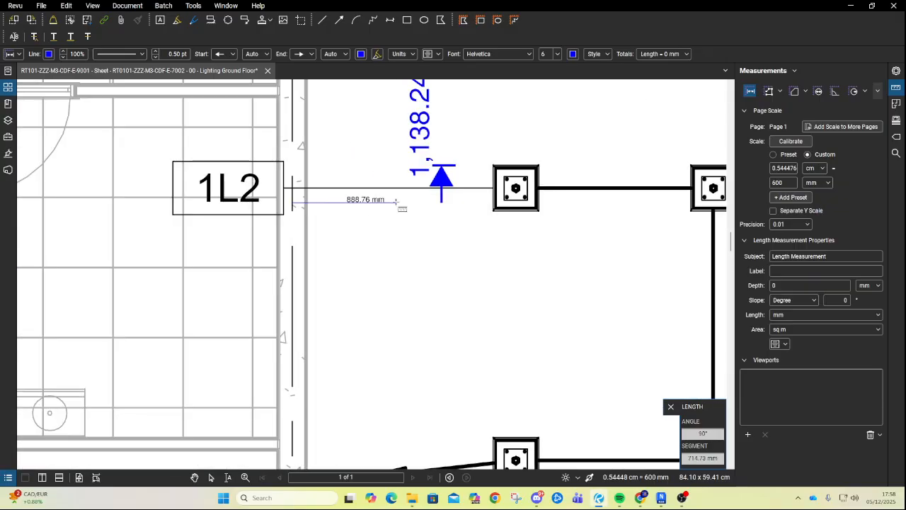
click(497, 207)
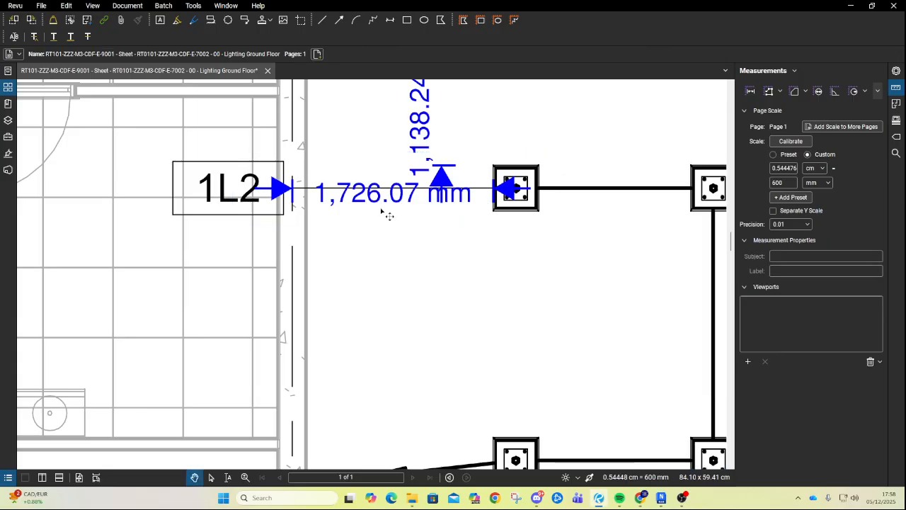
mouse_move(384, 213)
mouse_down()
mouse_move(382, 254)
mouse_move(400, 241)
mouse_up()
Place length measurements from the last fitting in the upper 1L2 row up to gridline Y1 and across to gridline X5.
scroll(470, 277, down, 3)
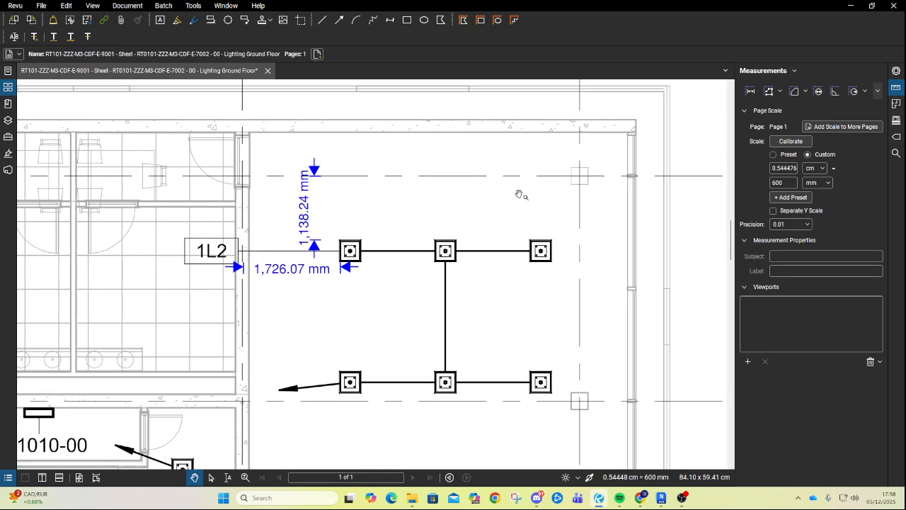
click(749, 91)
scroll(553, 227, up, 3)
click(548, 248)
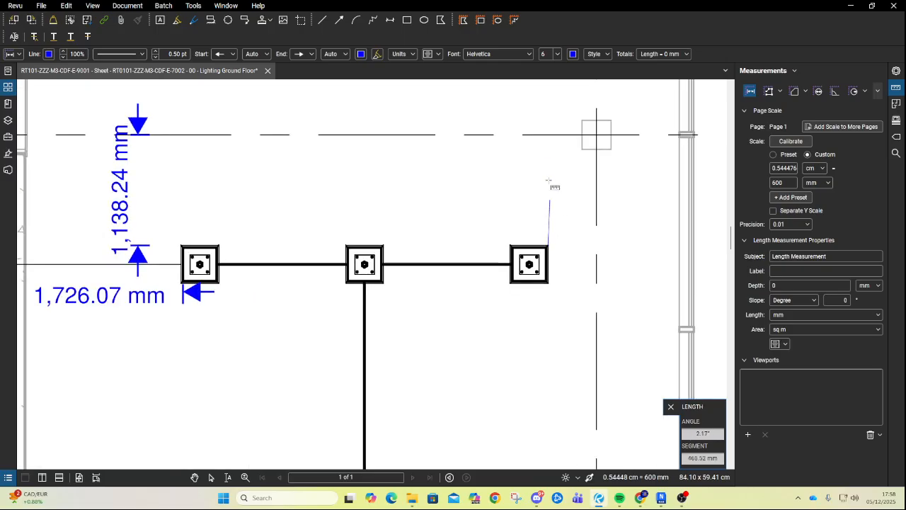
click(547, 136)
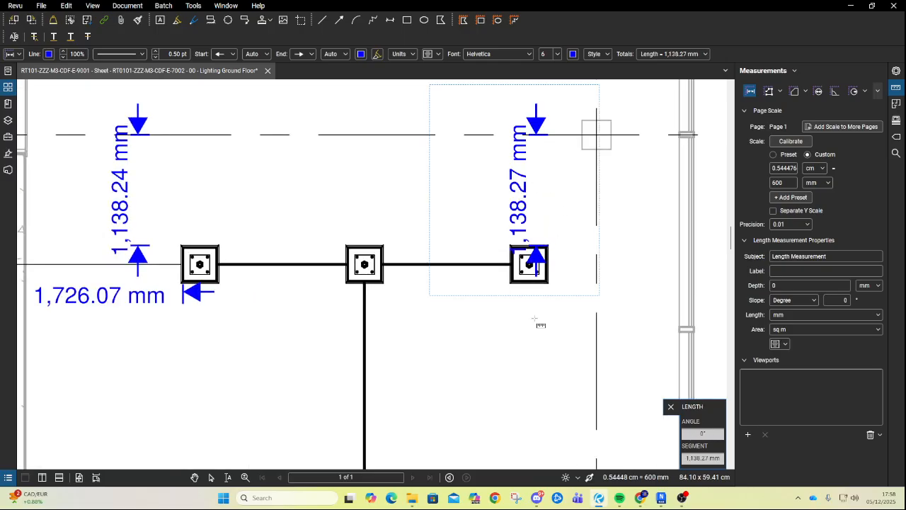
click(549, 283)
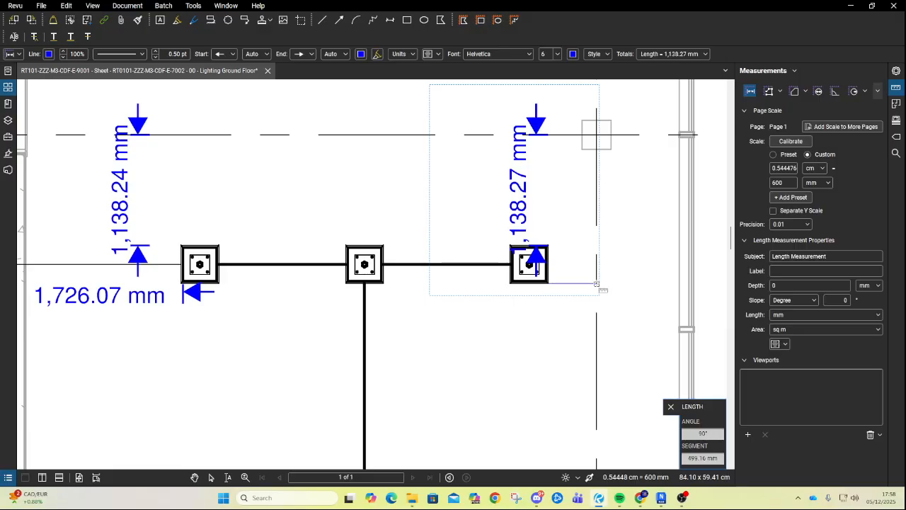
click(596, 284)
scroll(383, 277, down, 1)
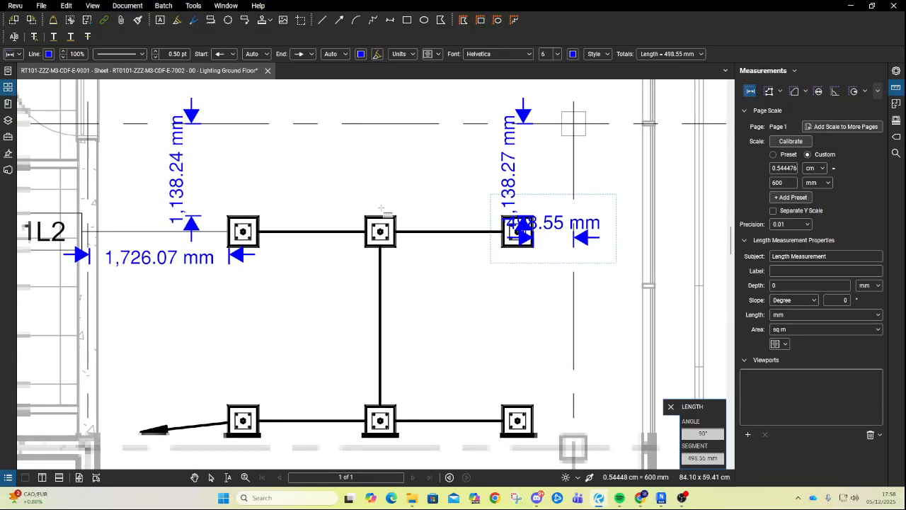
Place a vertical length measurement from the top edge of the middle upper 1L2 fitting to gridline Y1.
click(395, 214)
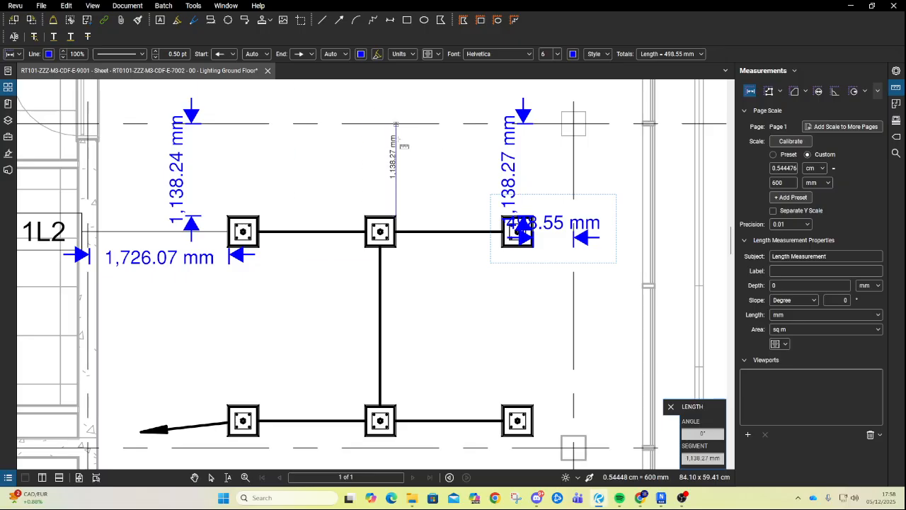
click(396, 125)
scroll(474, 189, down, 1)
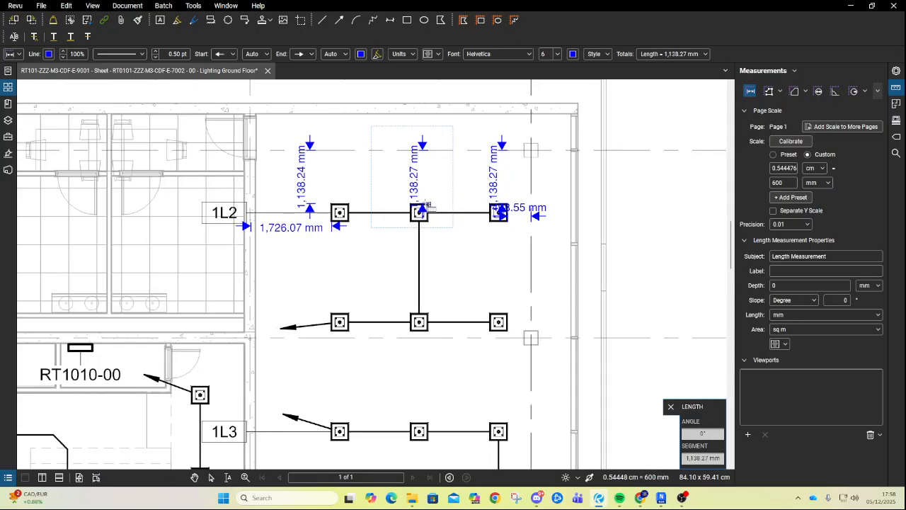
Measure the gap between the first and middle upper 1L2 fittings and move that length measurement just below their connecting line.
scroll(397, 221, up, 2)
click(293, 221)
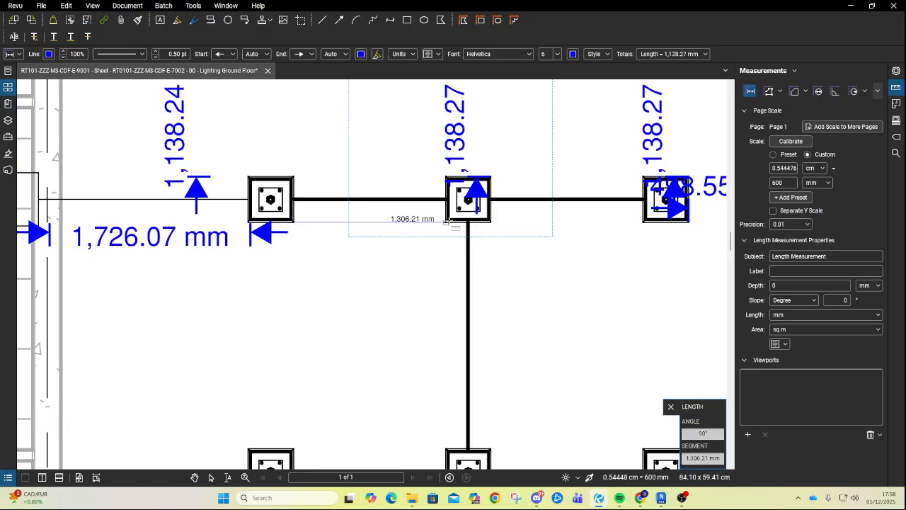
click(444, 222)
key(Escape)
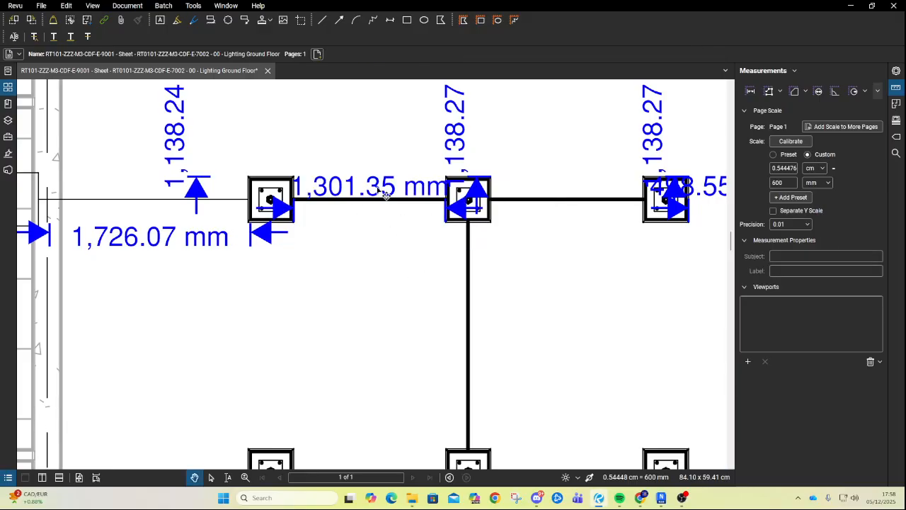
click(388, 190)
drag(388, 190, 388, 245)
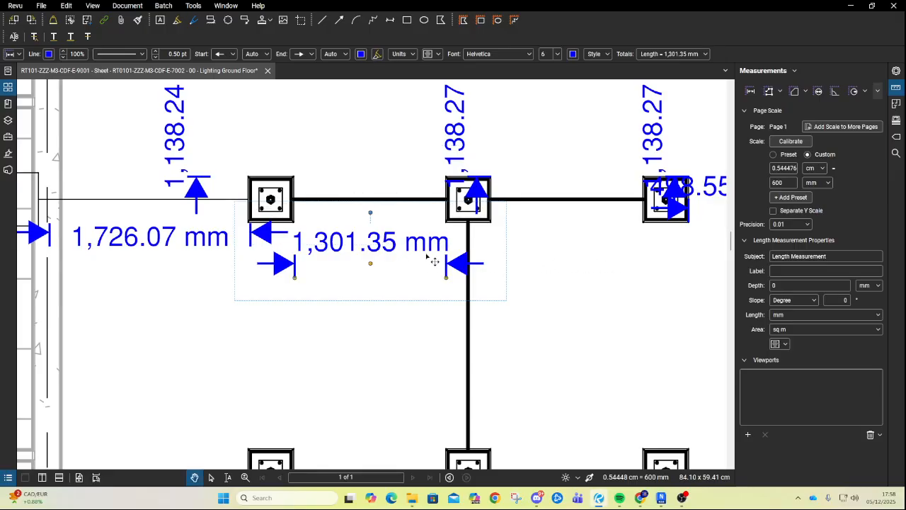
click(568, 253)
Shift the middle fitting's vertical measurement sideways toward the first fitting so it clears the light symbol.
drag(568, 252, 459, 281)
scroll(389, 202, down, 3)
drag(388, 202, 398, 239)
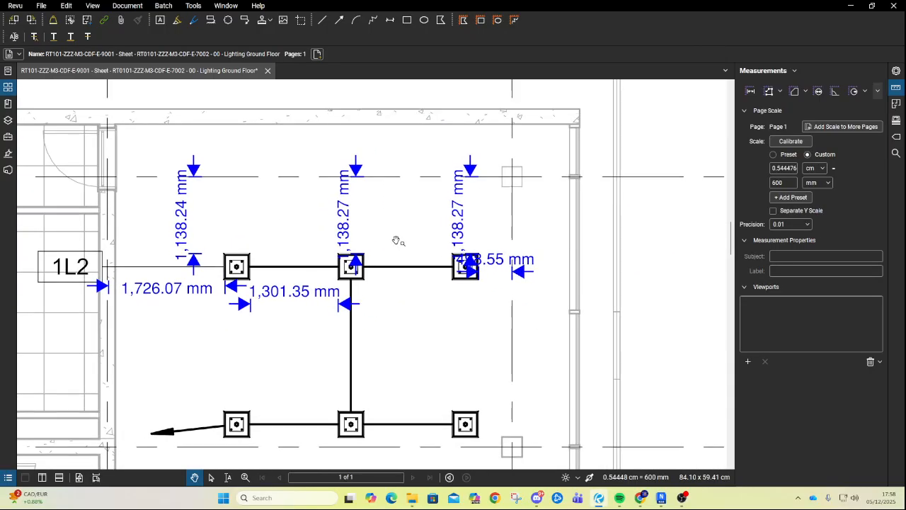
click(345, 226)
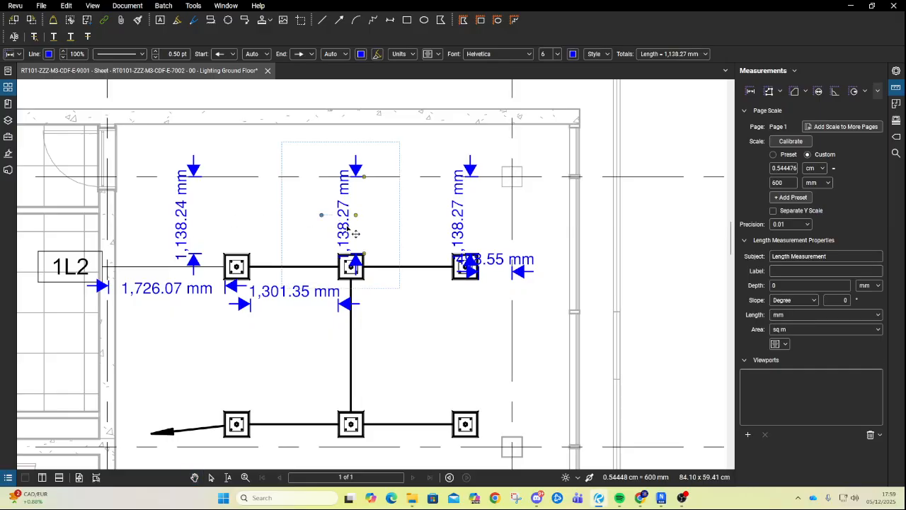
drag(346, 227, 321, 226)
click(417, 227)
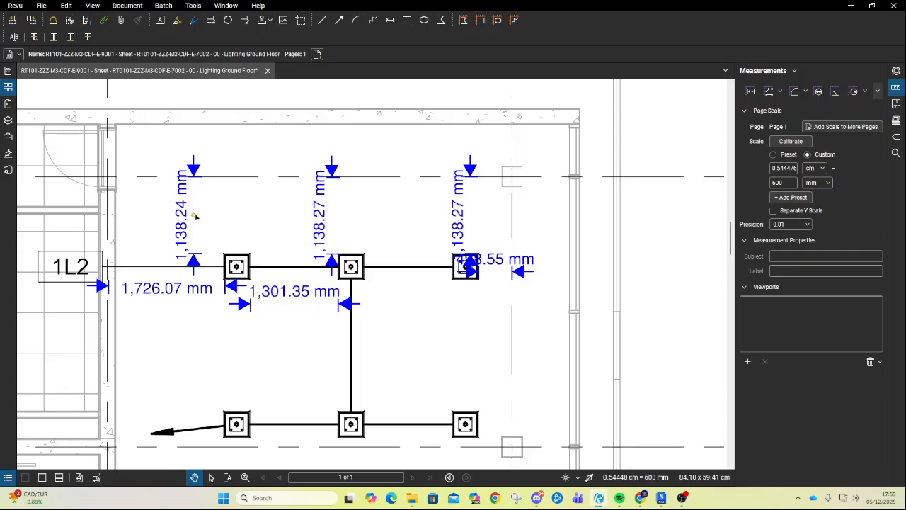
Move the last upper fitting's vertical measurement beside the symbol and its horizontal measurement to gridline X5 just above the symbol.
click(460, 216)
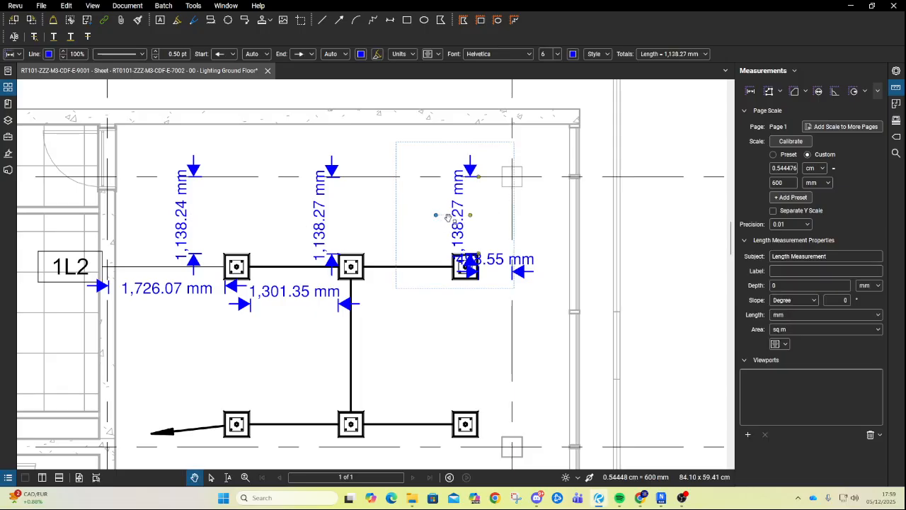
drag(460, 216, 434, 216)
click(480, 310)
click(511, 267)
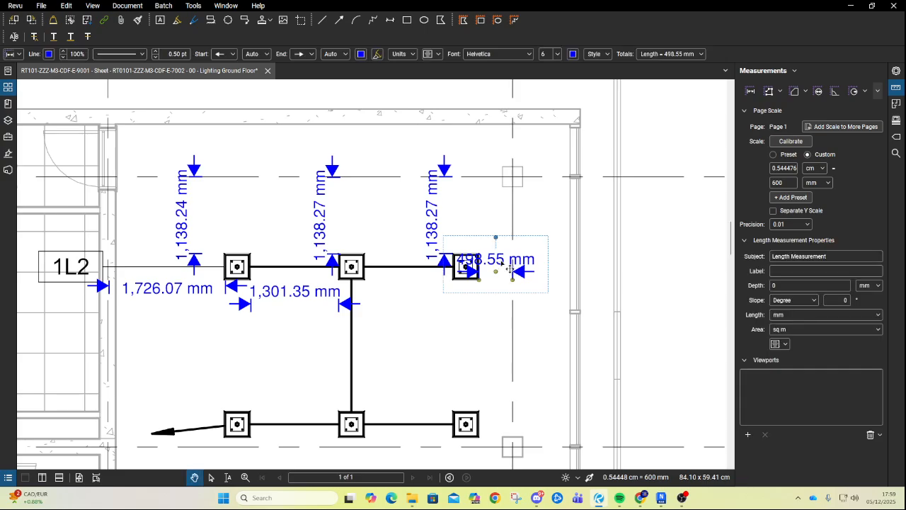
drag(510, 267, 509, 241)
click(424, 324)
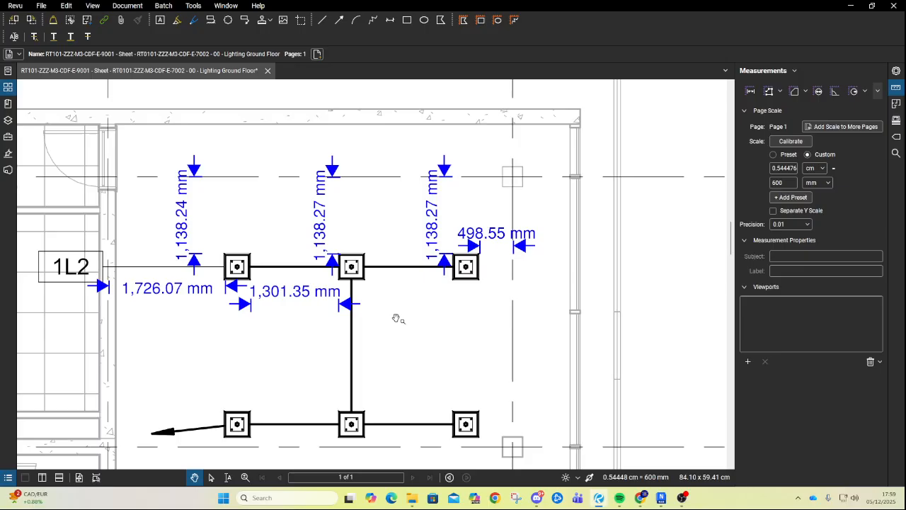
Move the first 1L2 fitting's vertical measurement closer to the light symbol and deselect it.
drag(193, 229, 213, 228)
click(293, 219)
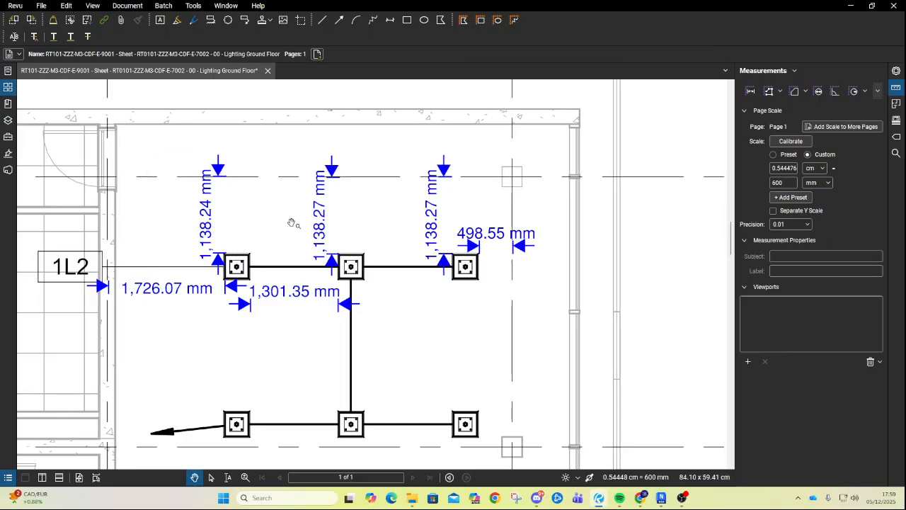
scroll(291, 223, down, 5)
scroll(291, 223, down, 5)
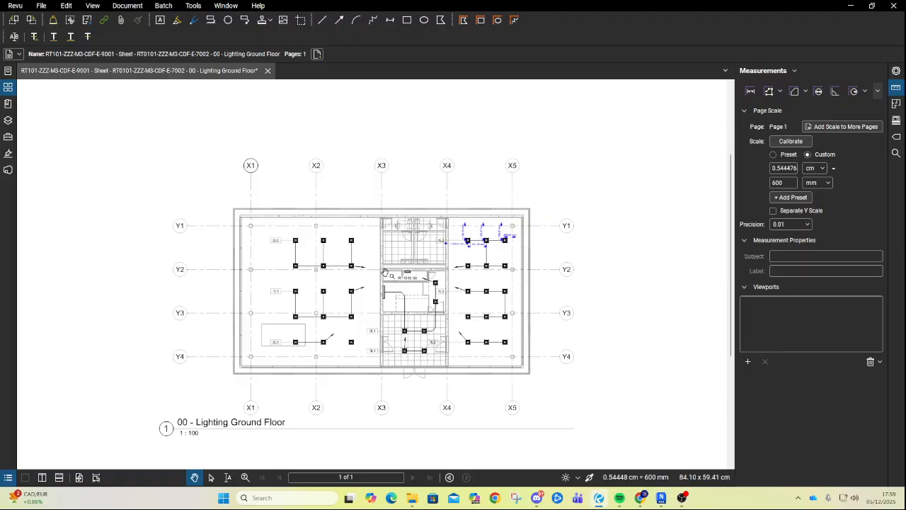
scroll(322, 289, down, 2)
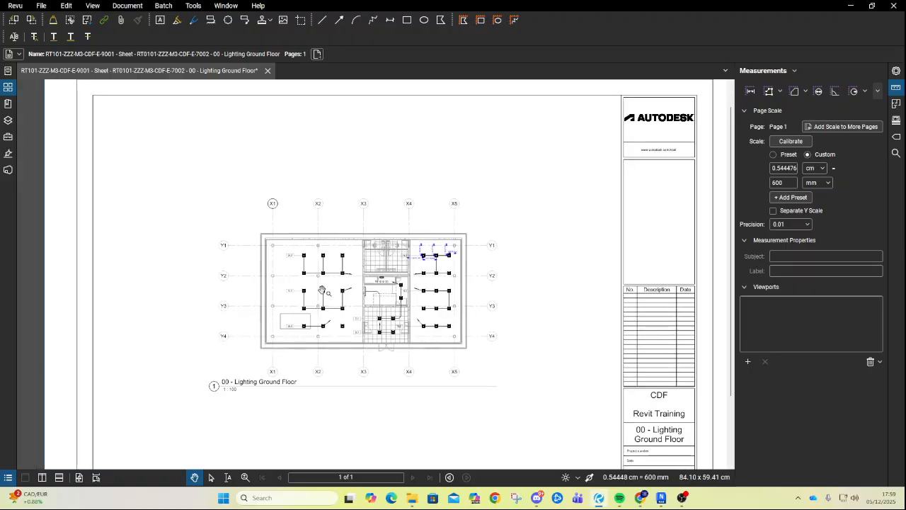